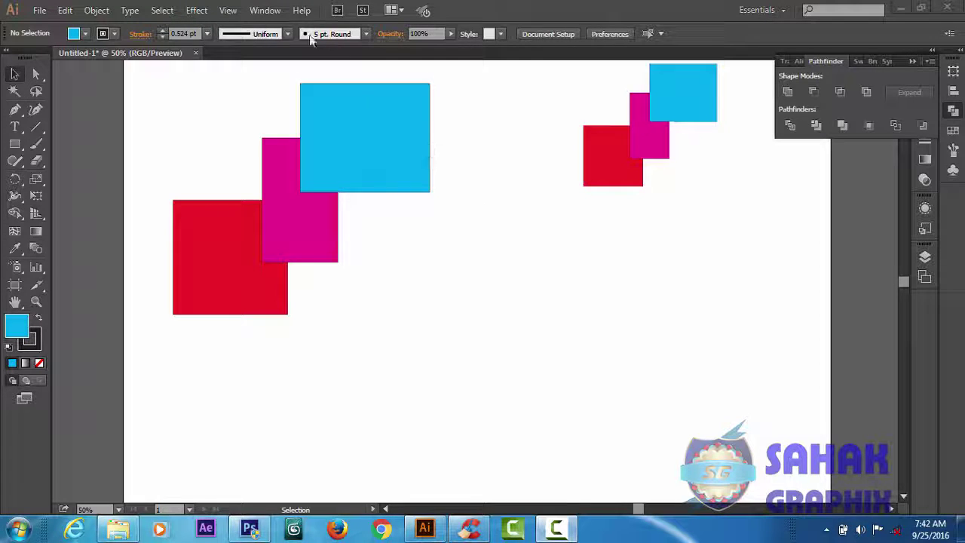
# - Overlap the pink and blue squares and unite them into one shape
pyautogui.click(266, 11)
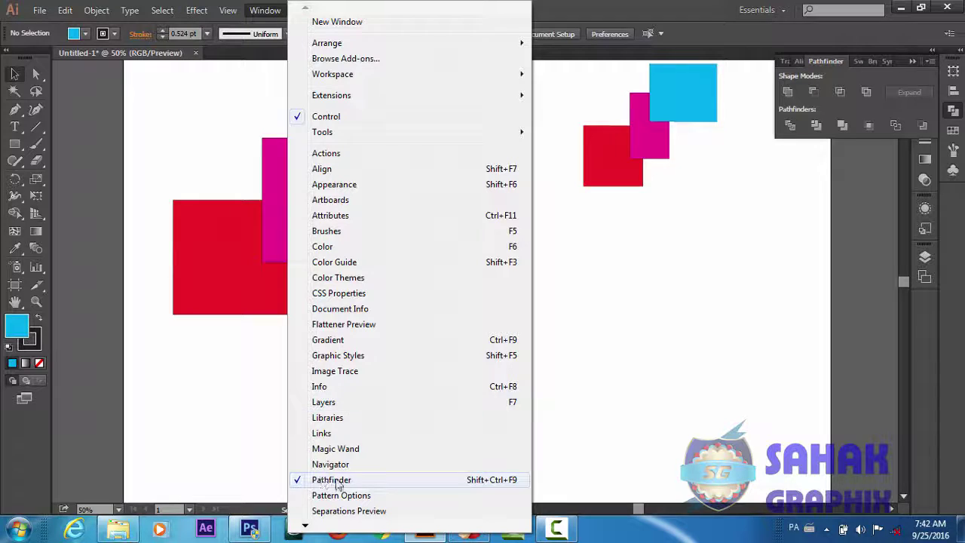
pyautogui.click(784, 249)
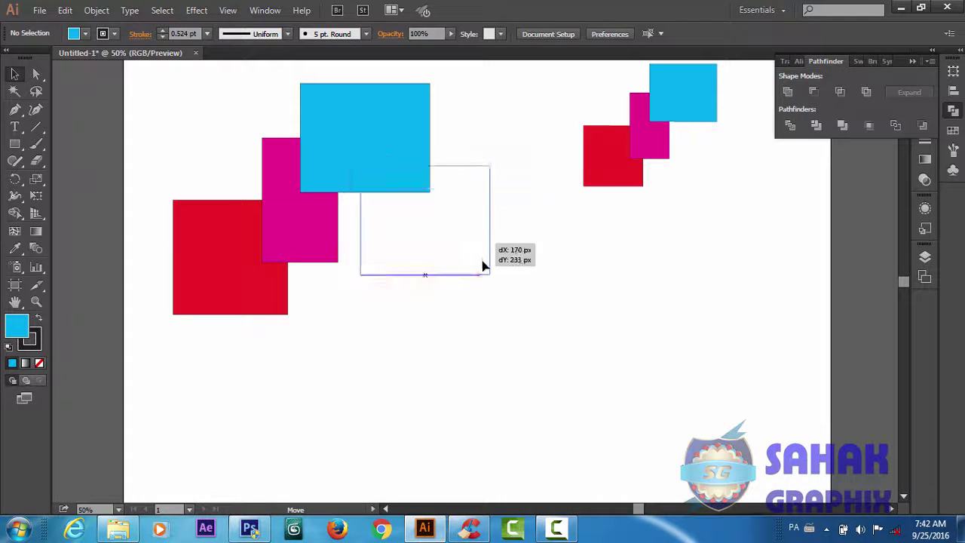
pyautogui.moveTo(407, 166); pyautogui.dragTo(485, 269)
pyautogui.moveTo(327, 239)
pyautogui.mouseDown()
pyautogui.moveTo(386, 355)
pyautogui.moveTo(413, 358)
pyautogui.mouseUp()
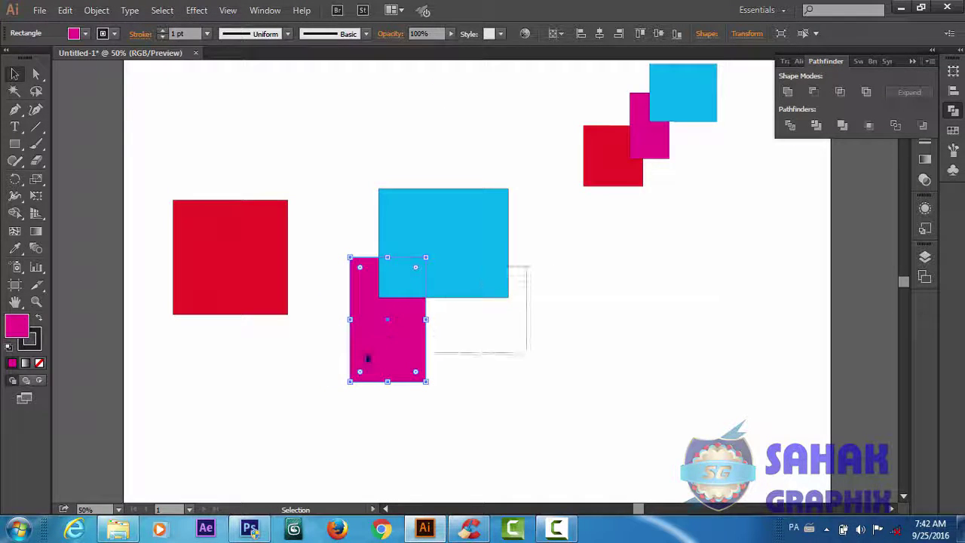
pyautogui.moveTo(528, 268); pyautogui.dragTo(366, 356)
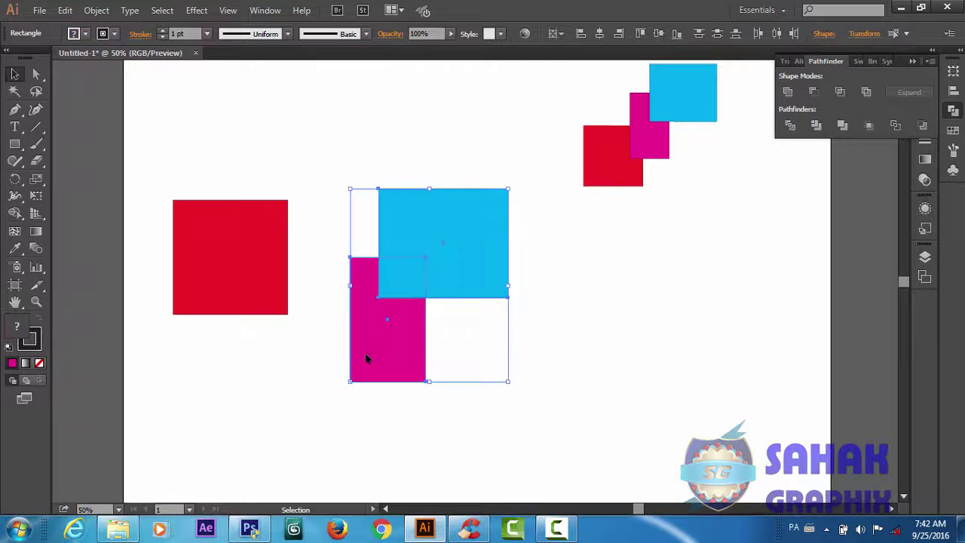
pyautogui.click(787, 92)
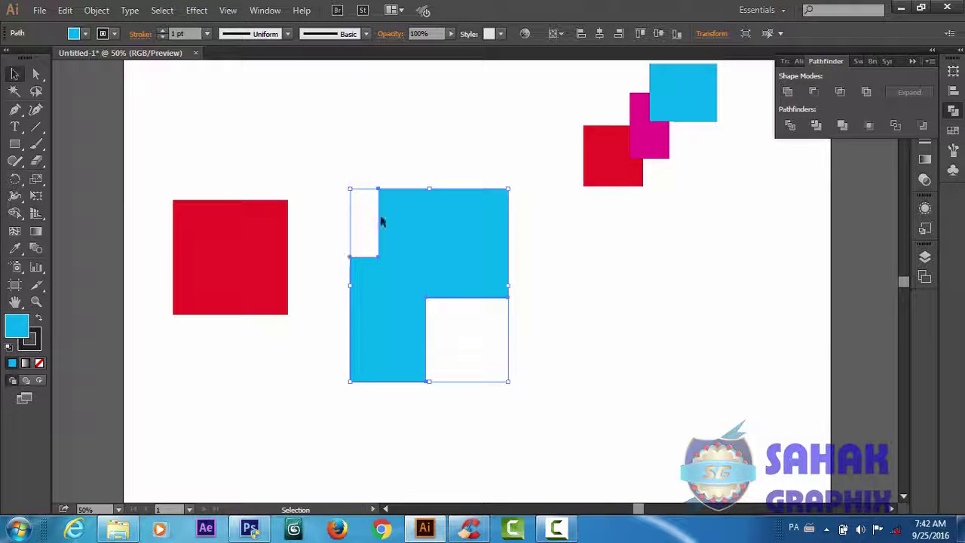
# - Undo that merge, stack the pink and blue squares onto the red one, and unite all three
pyautogui.click(245, 279)
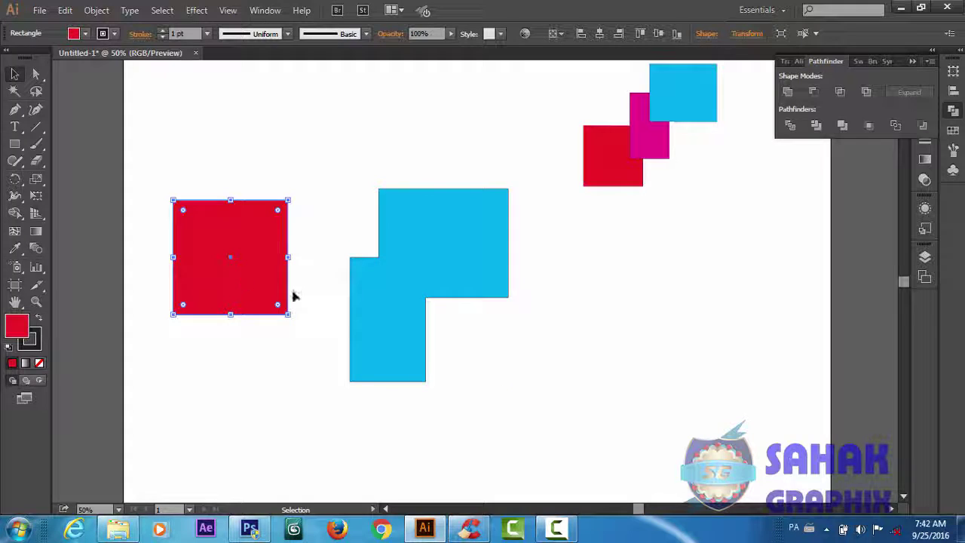
pyautogui.hotkey('ctrl', 'z')
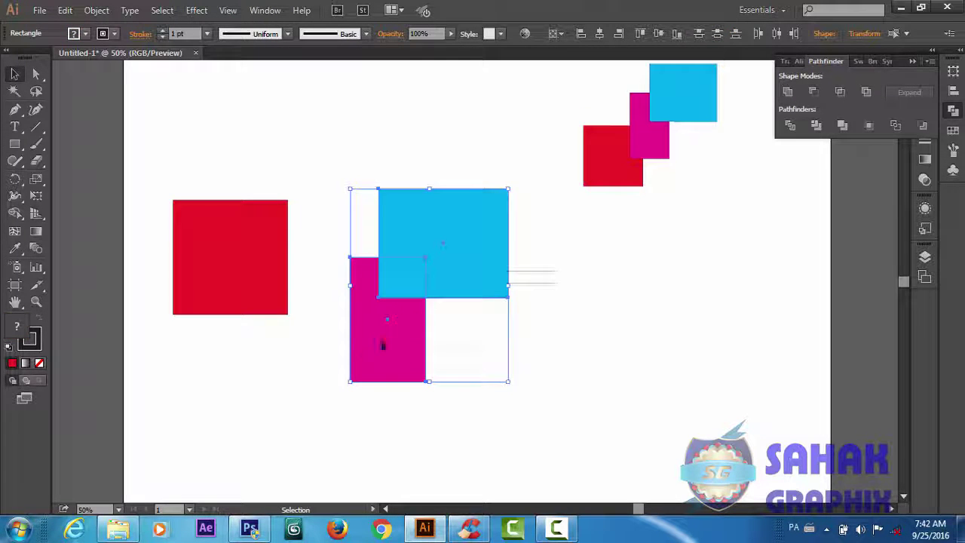
pyautogui.moveTo(360, 360); pyautogui.dragTo(273, 264)
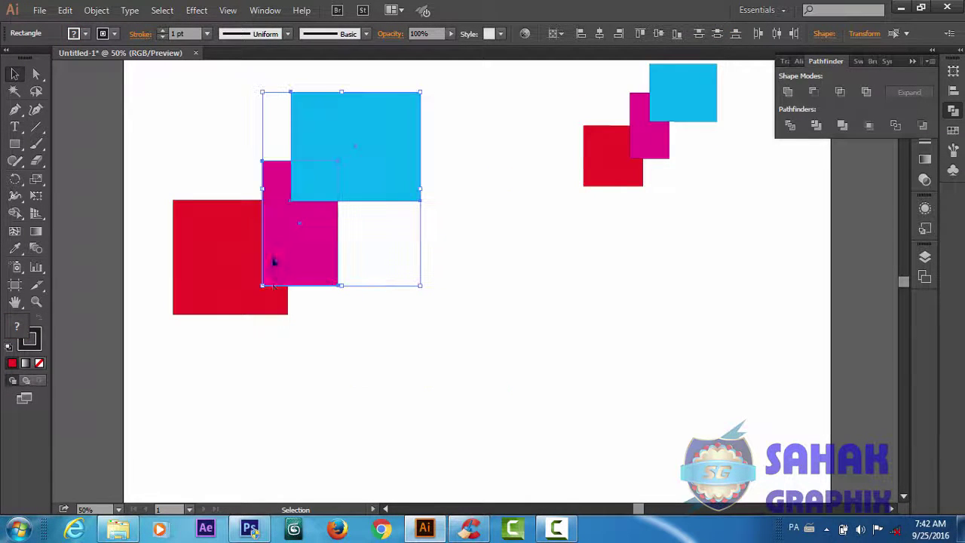
pyautogui.moveTo(193, 329); pyautogui.dragTo(410, 151)
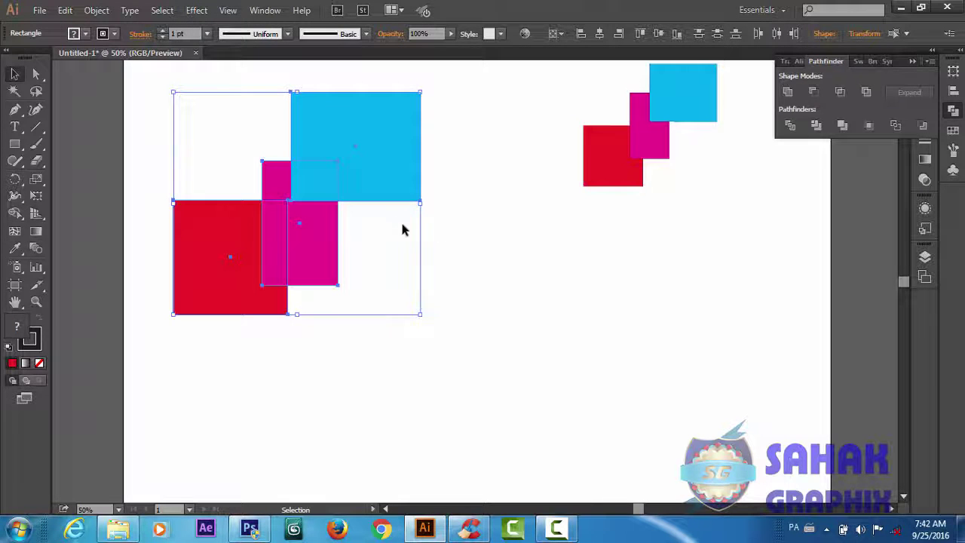
pyautogui.click(787, 91)
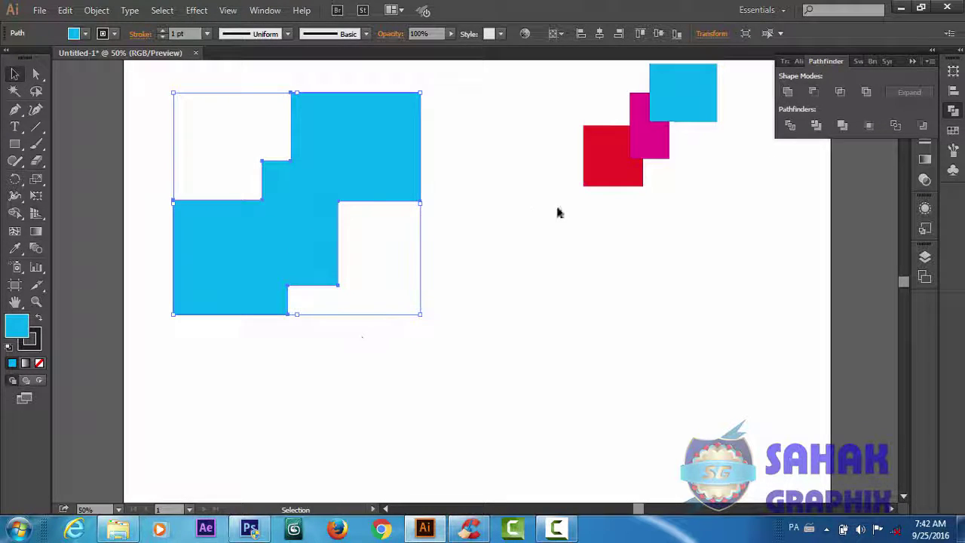
# - Shift the merged shape up-left, then bring the small pink and blue squares to centre and enlarge them
pyautogui.moveTo(345, 187); pyautogui.dragTo(308, 163)
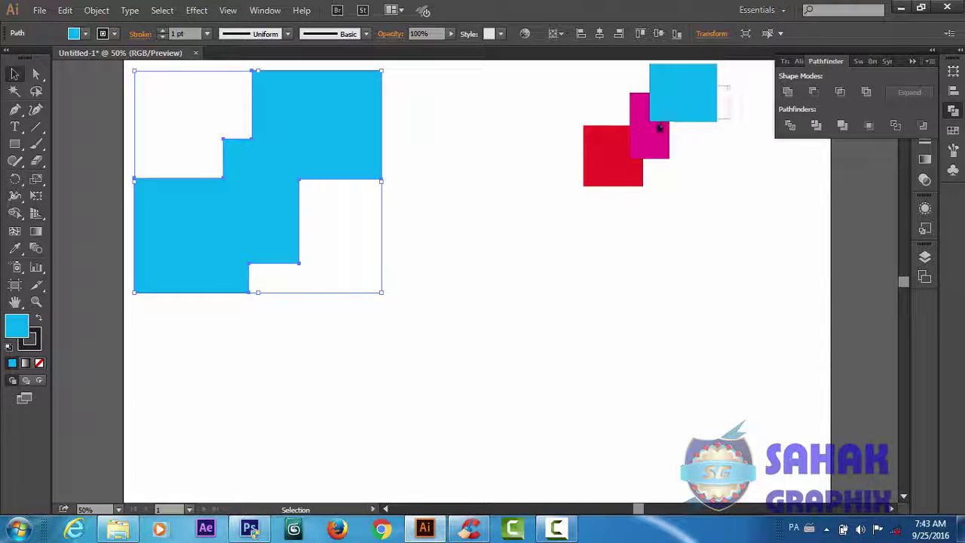
pyautogui.moveTo(657, 129)
pyautogui.mouseDown()
pyautogui.moveTo(465, 329)
pyautogui.moveTo(480, 327)
pyautogui.mouseUp()
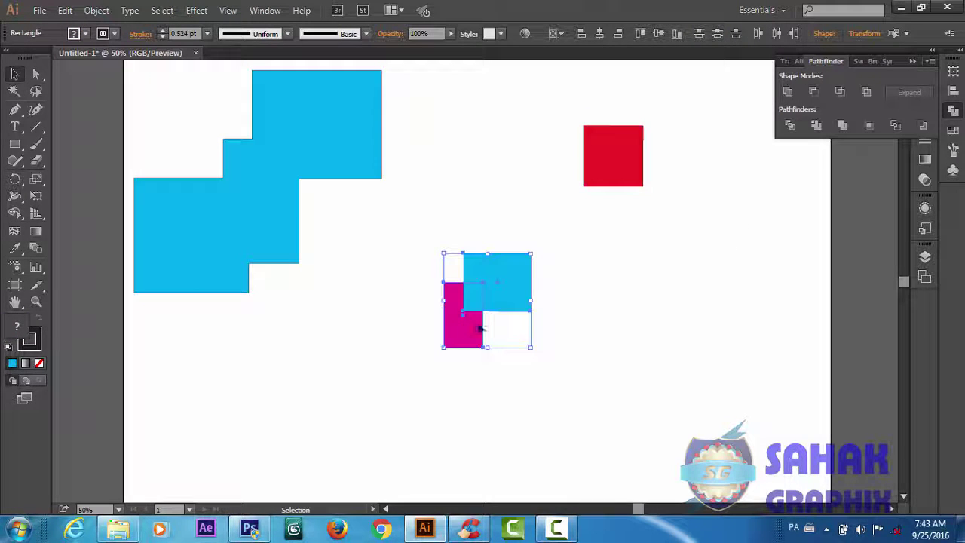
pyautogui.moveTo(532, 348); pyautogui.dragTo(597, 403)
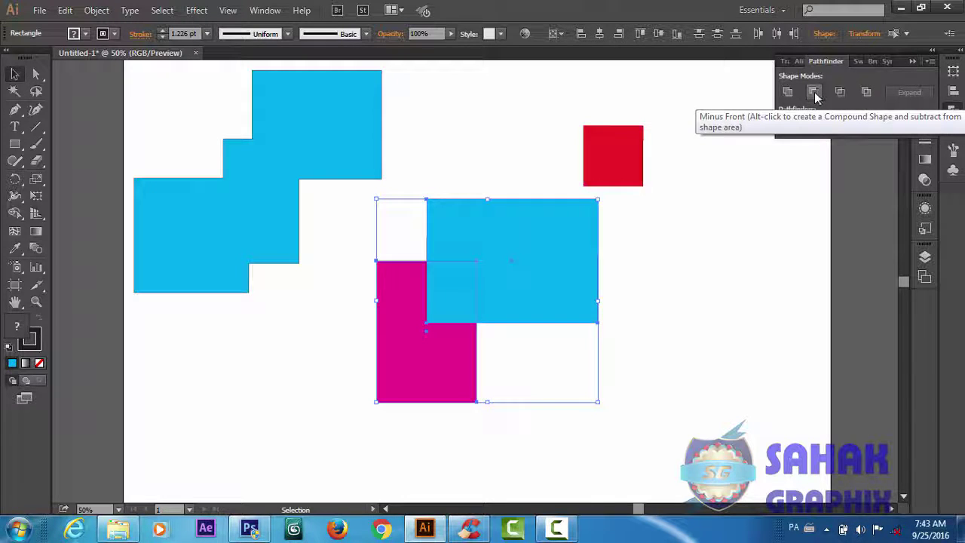
pyautogui.click(647, 315)
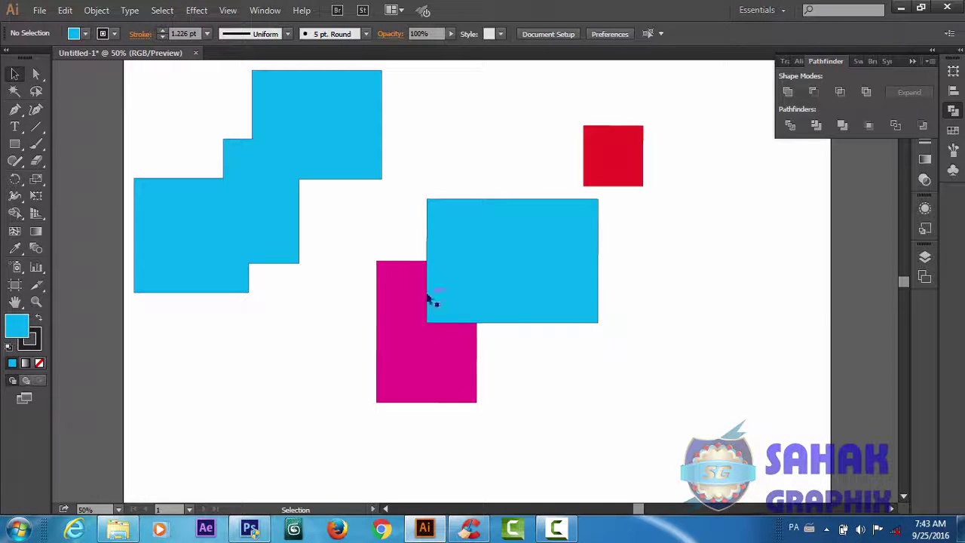
pyautogui.moveTo(481, 290)
pyautogui.mouseDown()
pyautogui.moveTo(556, 338)
pyautogui.moveTo(485, 278)
pyautogui.mouseUp()
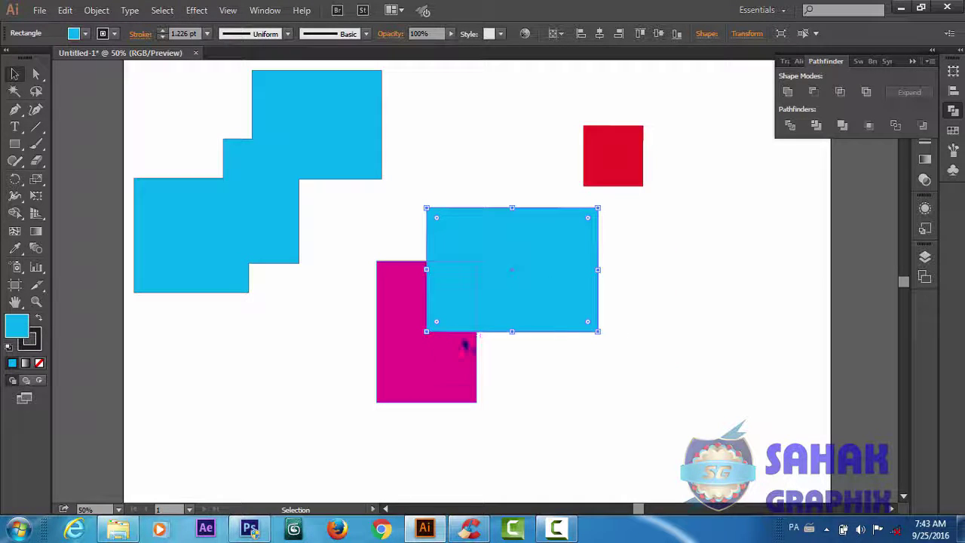
# - Try Minus Front on the pink and blue rectangles, then undo it
pyautogui.moveTo(405, 258); pyautogui.dragTo(496, 333)
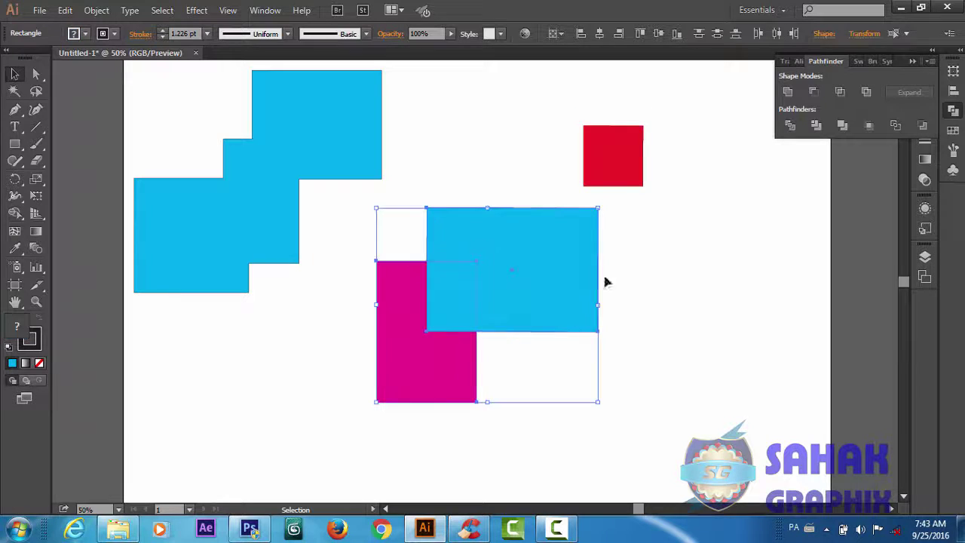
pyautogui.click(814, 91)
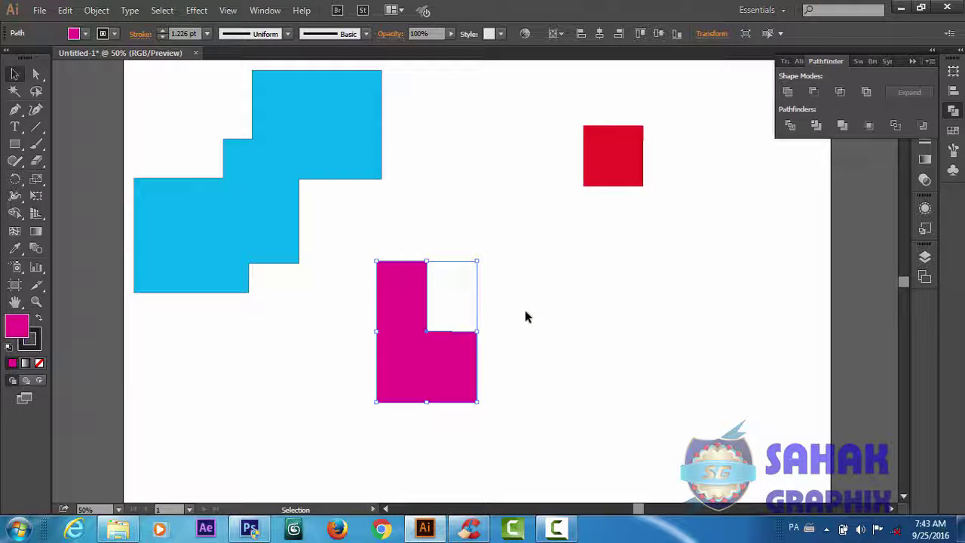
pyautogui.hotkey('ctrl', 'z')
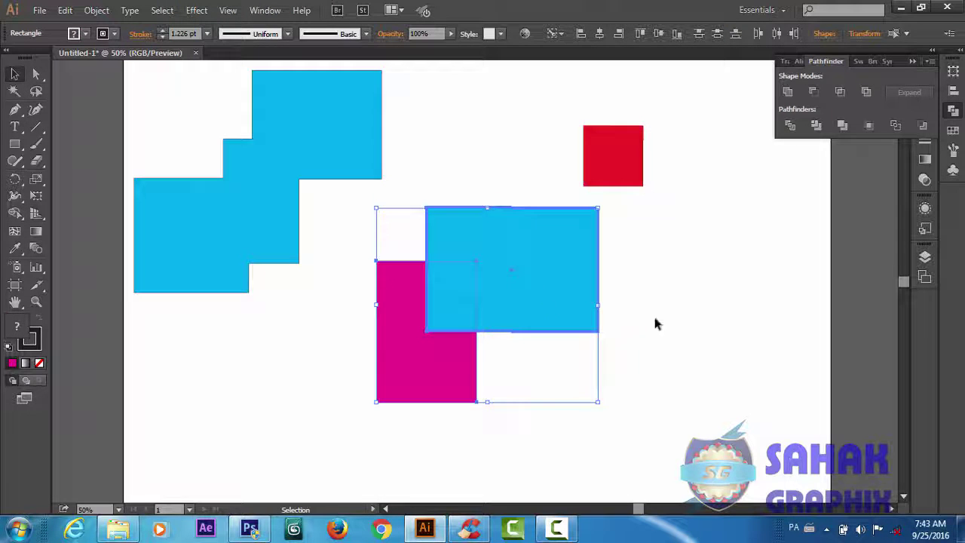
# - Select both the pink and blue rectangles and delete them
pyautogui.click(648, 321)
pyautogui.click(551, 294)
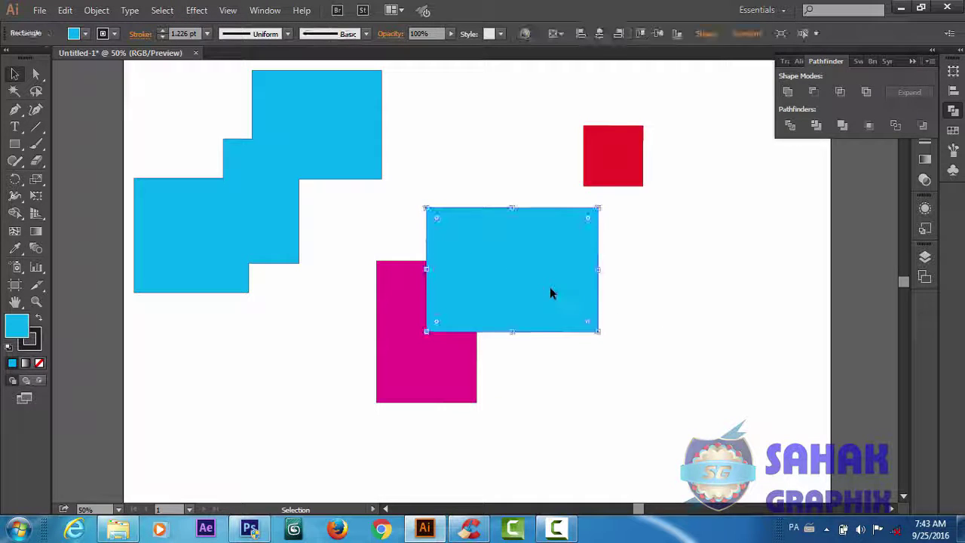
pyautogui.moveTo(612, 279); pyautogui.dragTo(362, 397)
pyautogui.press('Delete')
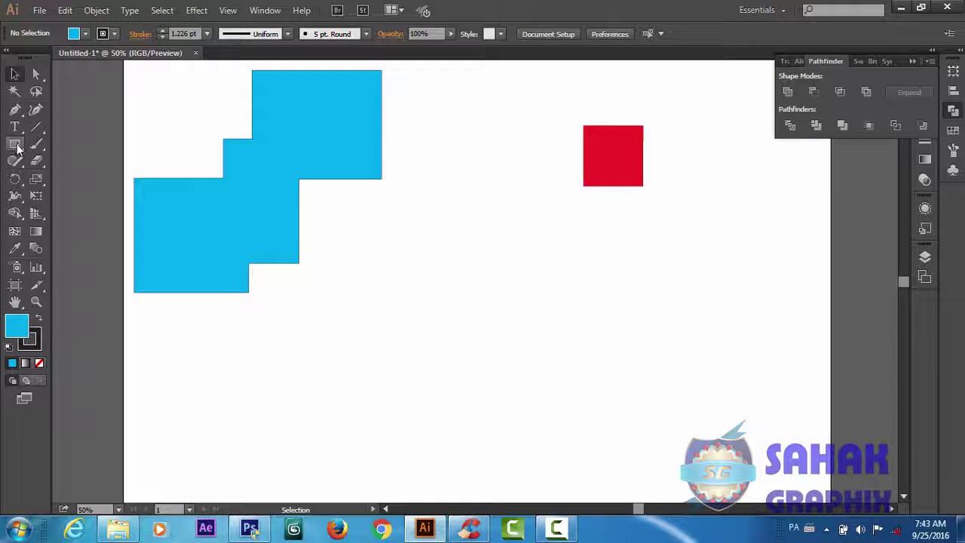
# - Draw a blue circle below the merged shape and duplicate it offset, filling the copy black
pyautogui.moveTo(14, 143); pyautogui.dragTo(59, 176)
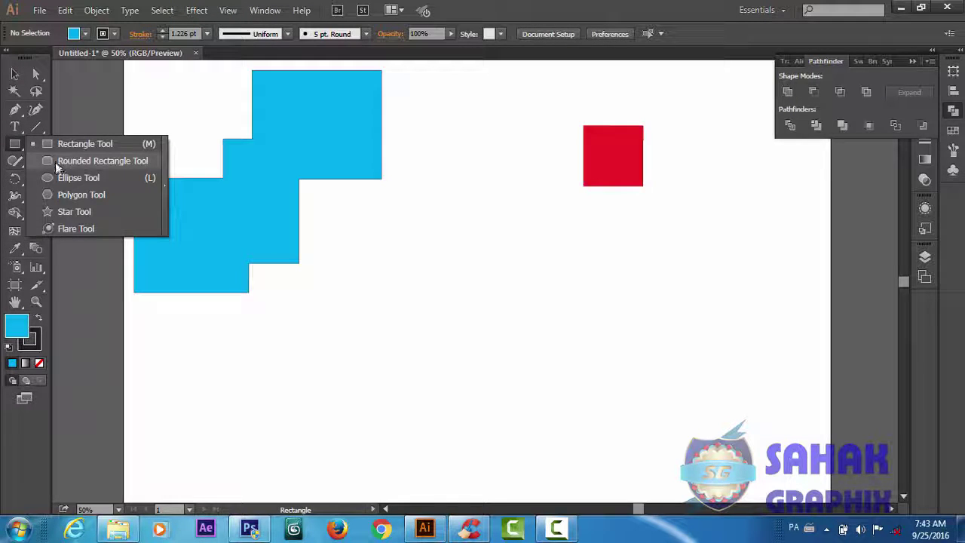
pyautogui.moveTo(377, 251)
pyautogui.mouseDown()
pyautogui.moveTo(515, 369)
pyautogui.moveTo(525, 398)
pyautogui.mouseUp()
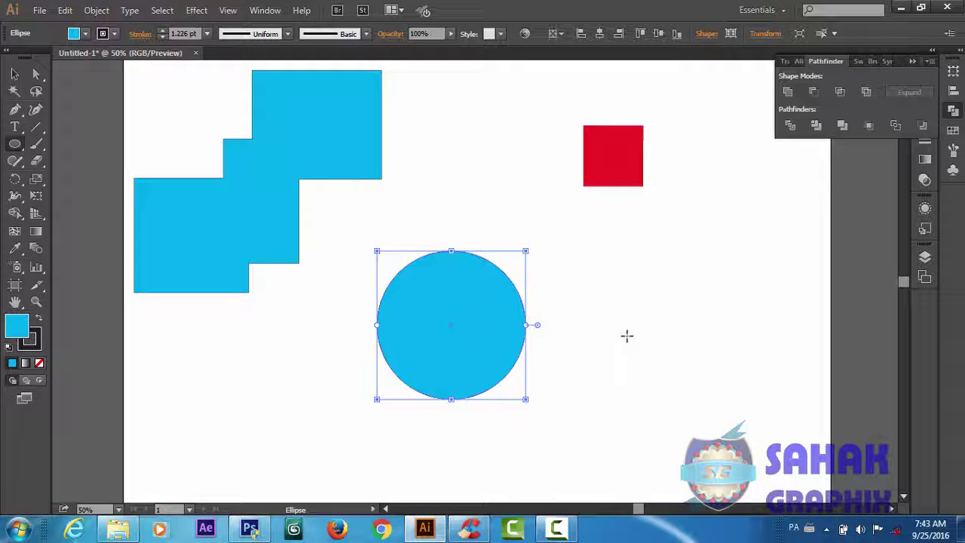
pyautogui.press('v')
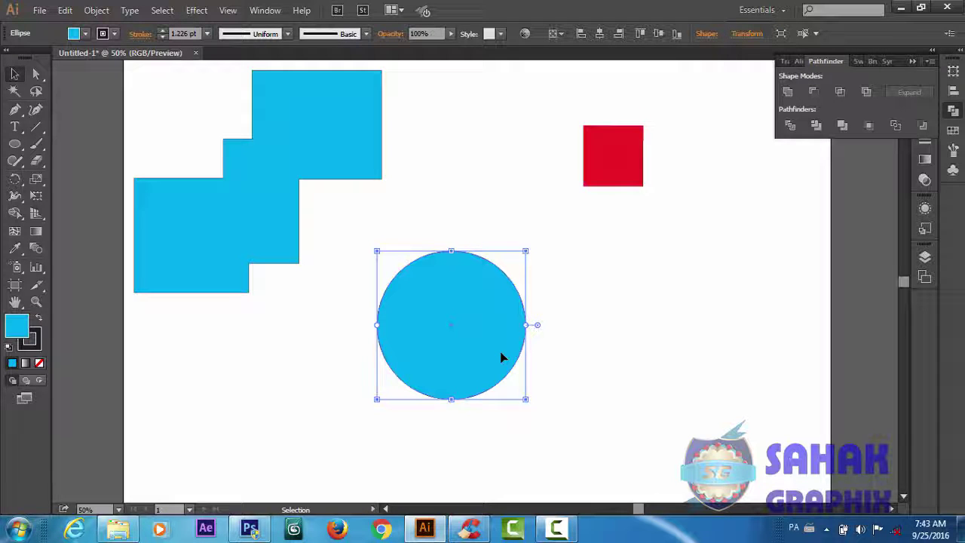
pyautogui.moveTo(501, 358); pyautogui.dragTo(552, 366)
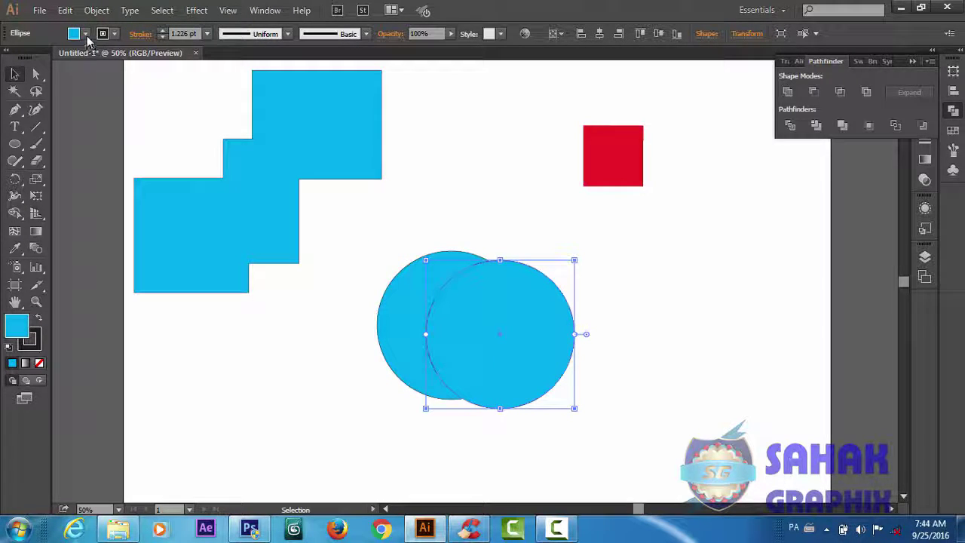
pyautogui.click(86, 34)
pyautogui.click(40, 59)
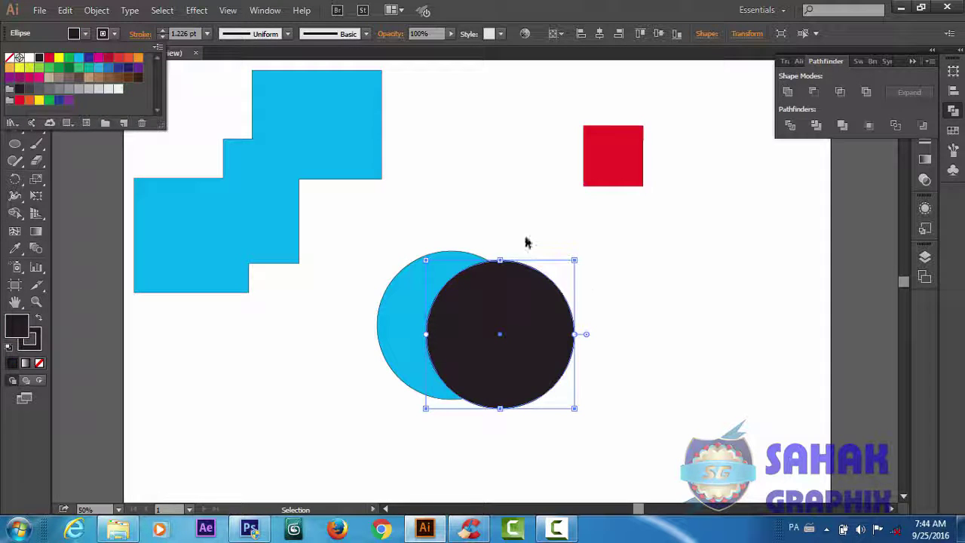
pyautogui.click(642, 301)
pyautogui.click(677, 302)
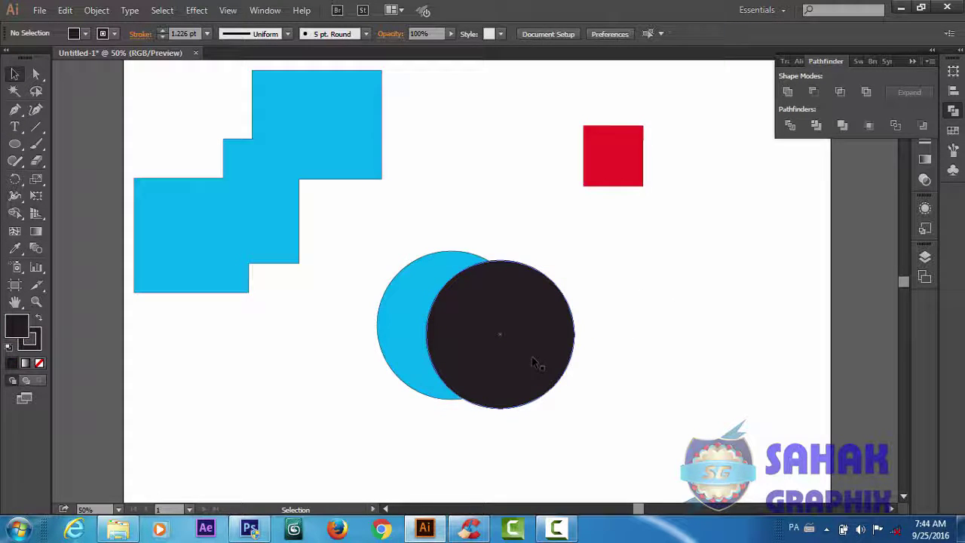
# - Cut the black circle from the blue one with Minus Front and position the crescent
pyautogui.moveTo(528, 359)
pyautogui.mouseDown()
pyautogui.moveTo(519, 349)
pyautogui.moveTo(526, 351)
pyautogui.mouseUp()
pyautogui.click(674, 341)
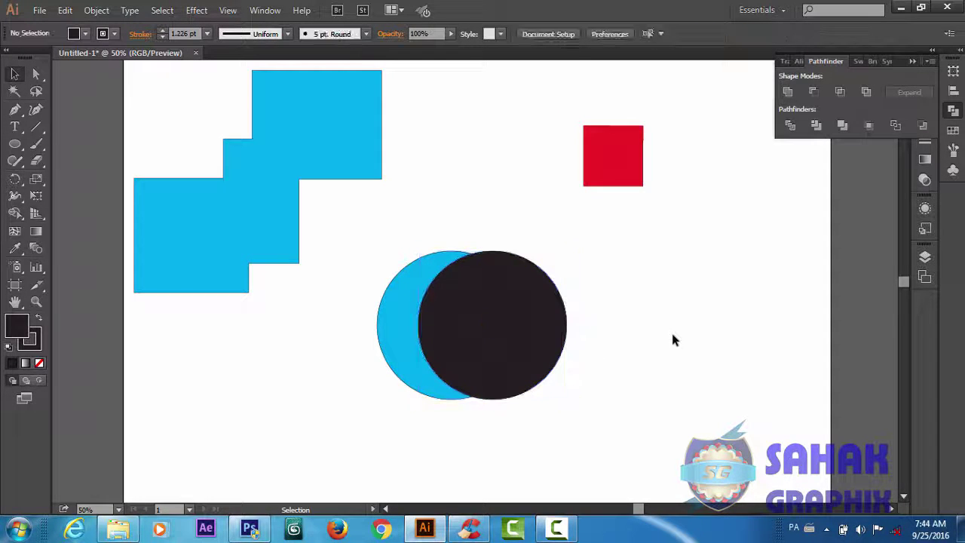
pyautogui.moveTo(409, 242); pyautogui.dragTo(513, 328)
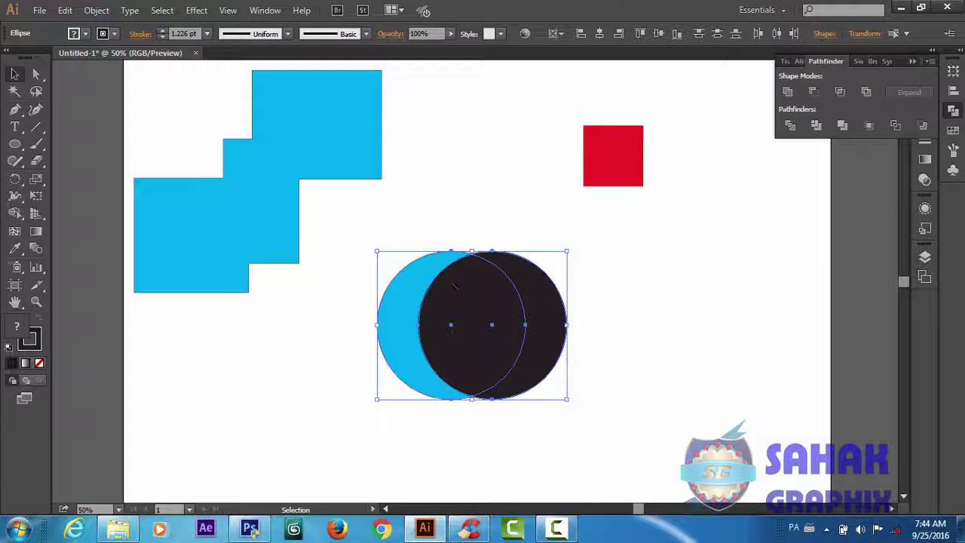
pyautogui.click(813, 91)
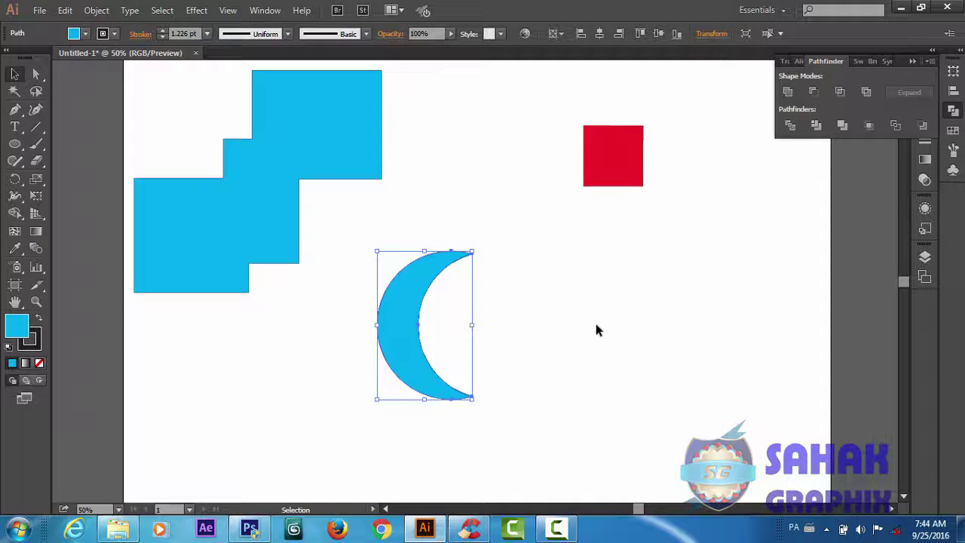
pyautogui.click(595, 330)
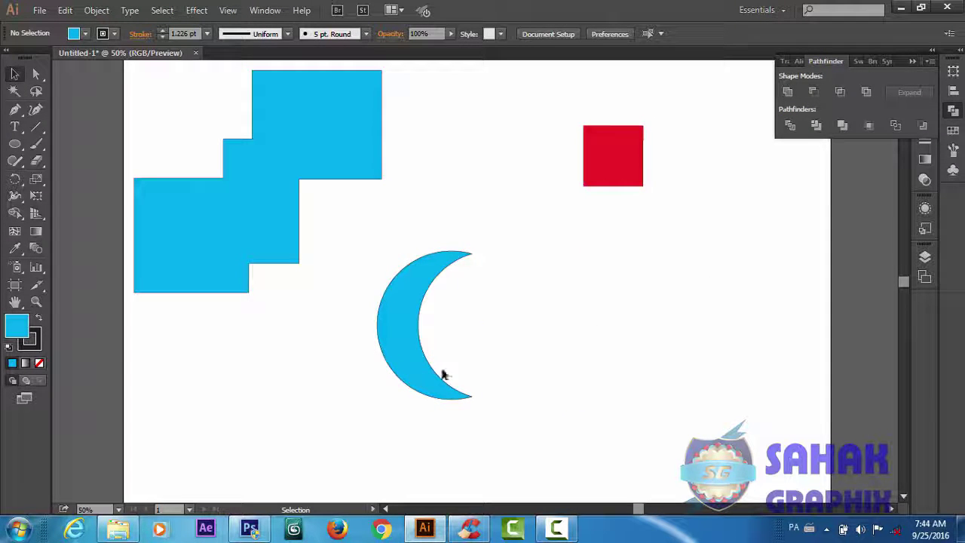
pyautogui.moveTo(426, 380); pyautogui.dragTo(410, 348)
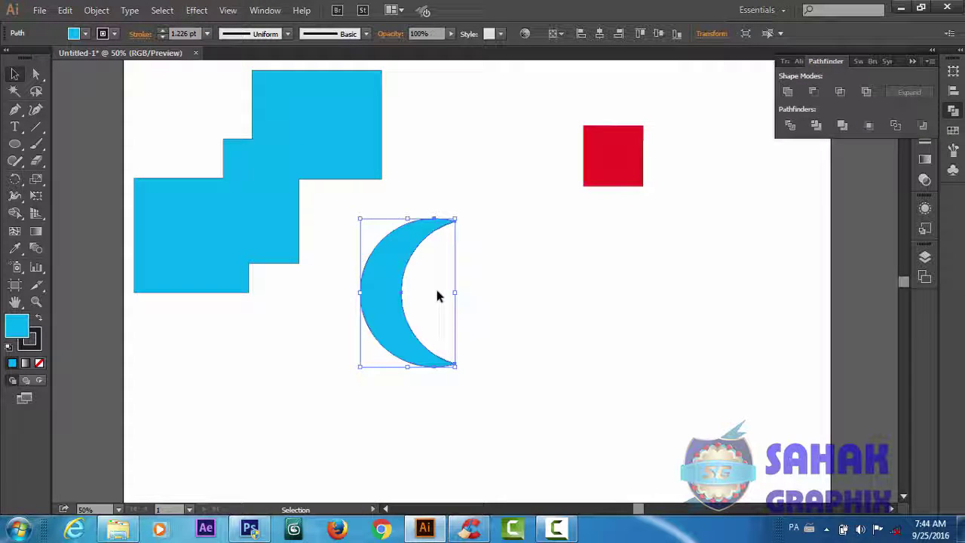
pyautogui.moveTo(392, 302); pyautogui.dragTo(318, 321)
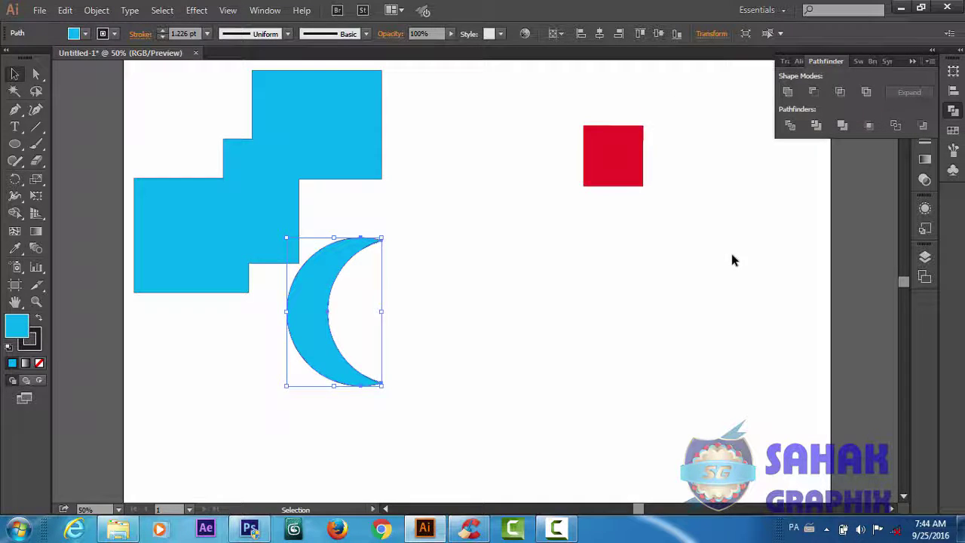
pyautogui.click(630, 198)
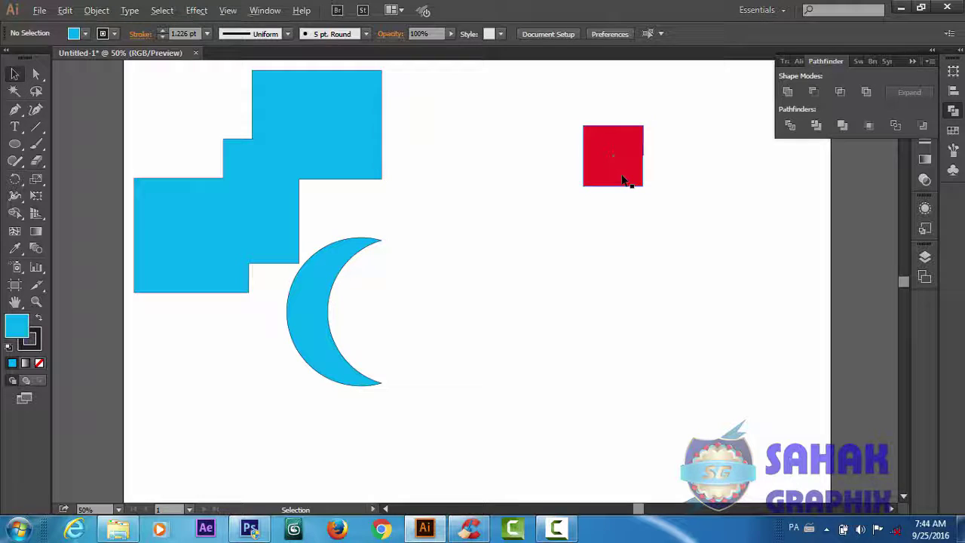
# - Duplicate the red square twice and recolour the upper copy cyan
pyautogui.moveTo(623, 180); pyautogui.dragTo(607, 302)
pyautogui.moveTo(664, 208)
pyautogui.mouseDown()
pyautogui.moveTo(583, 316)
pyautogui.moveTo(480, 369)
pyautogui.mouseUp()
pyautogui.click(627, 390)
pyautogui.click(498, 288)
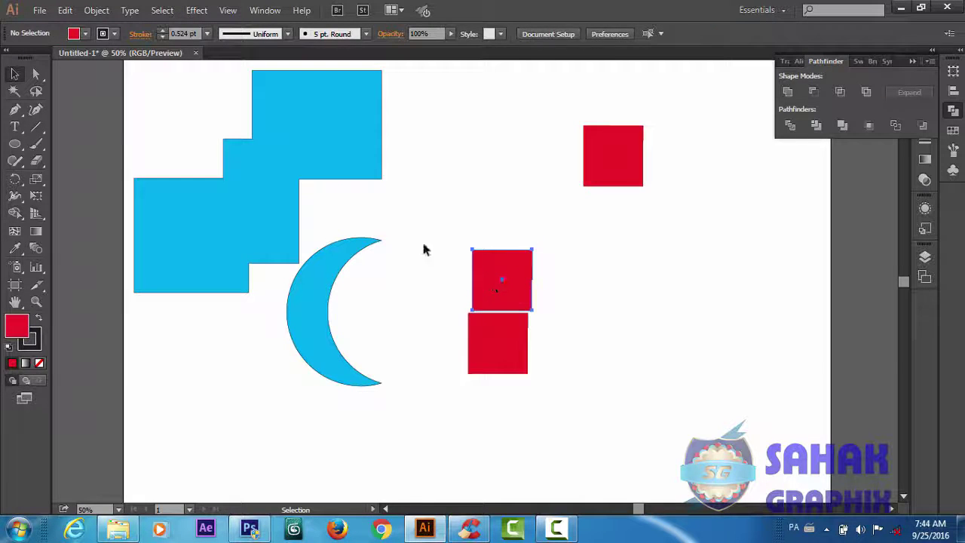
pyautogui.click(75, 35)
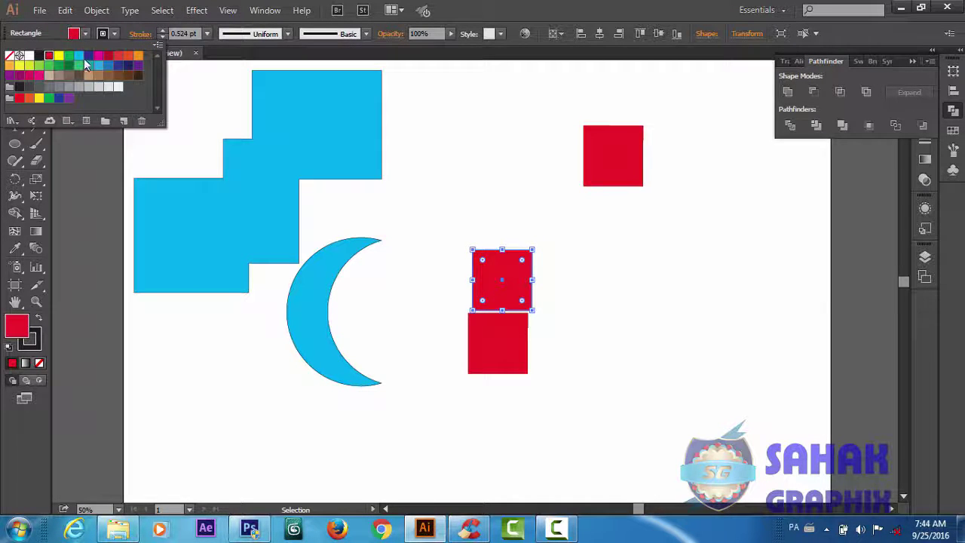
pyautogui.click(78, 56)
pyautogui.click(638, 299)
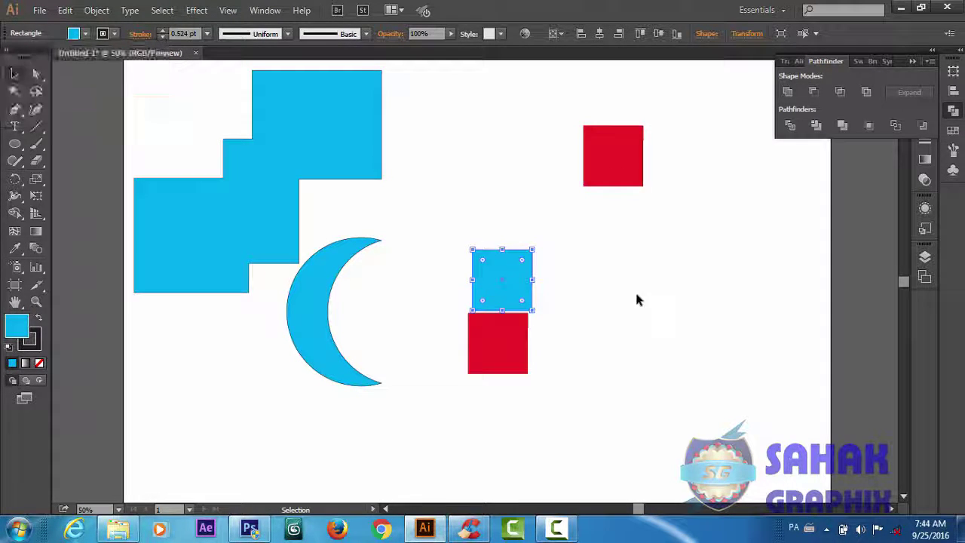
# - Overlap the cyan square on the red one and enlarge the pair together
pyautogui.moveTo(503, 299)
pyautogui.mouseDown()
pyautogui.moveTo(569, 334)
pyautogui.moveTo(532, 337)
pyautogui.mouseUp()
pyautogui.keyDown('shift'); pyautogui.click(494, 358); pyautogui.keyUp('shift')
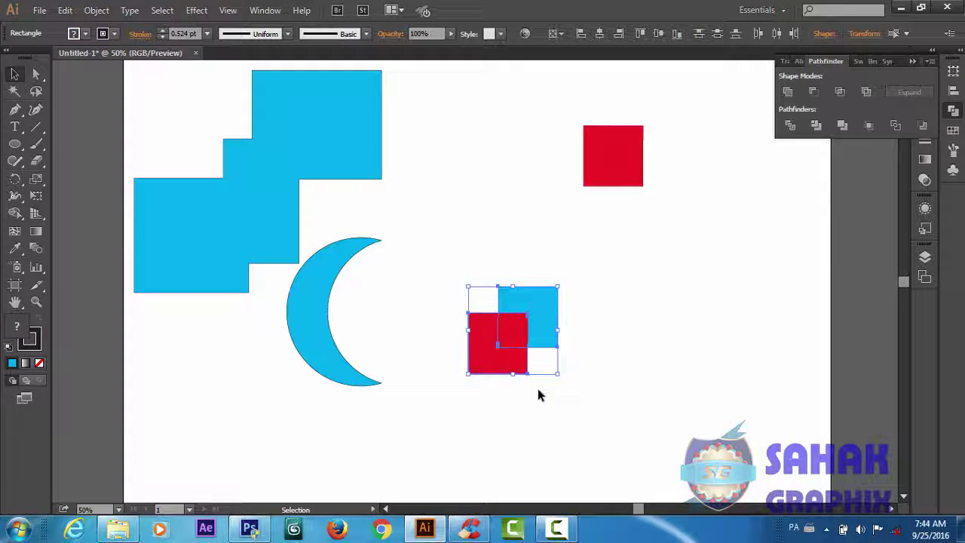
pyautogui.moveTo(557, 373); pyautogui.dragTo(609, 409)
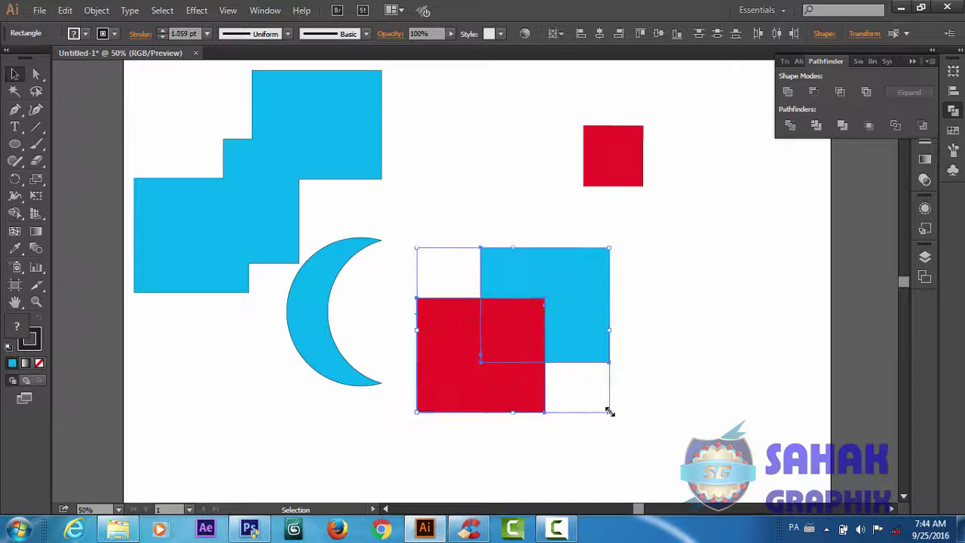
pyautogui.moveTo(517, 329); pyautogui.dragTo(559, 314)
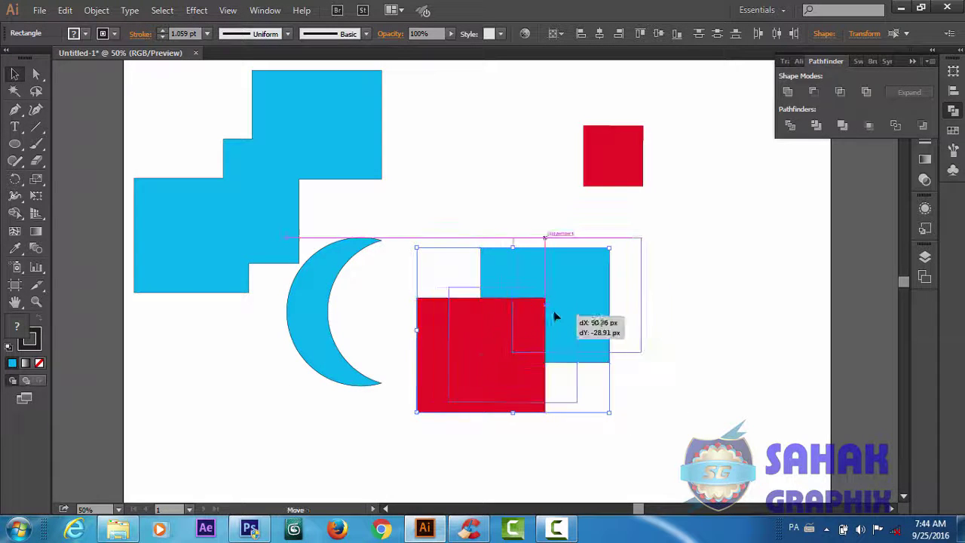
pyautogui.click(706, 311)
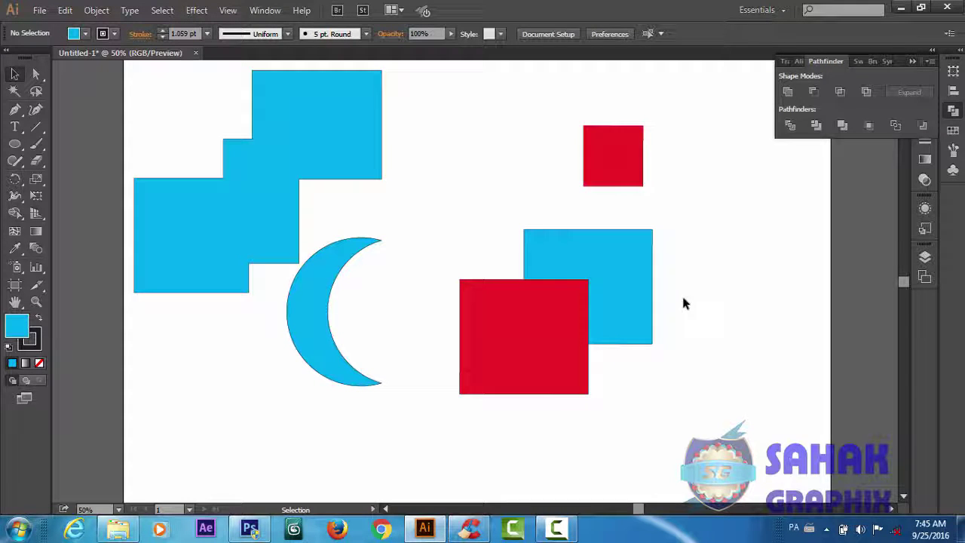
# - Apply Intersect to both squares, undo it, then reapply it
pyautogui.moveTo(673, 291); pyautogui.dragTo(468, 412)
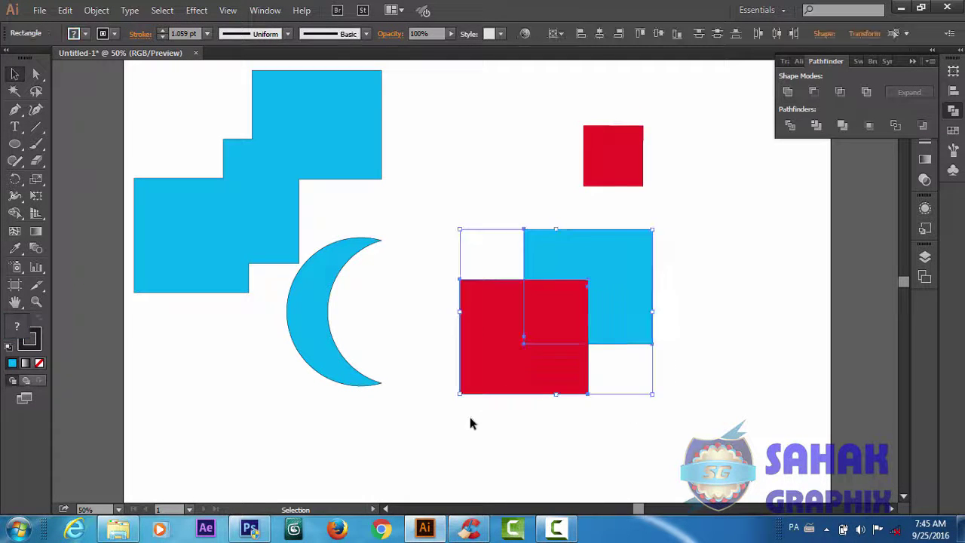
pyautogui.click(839, 92)
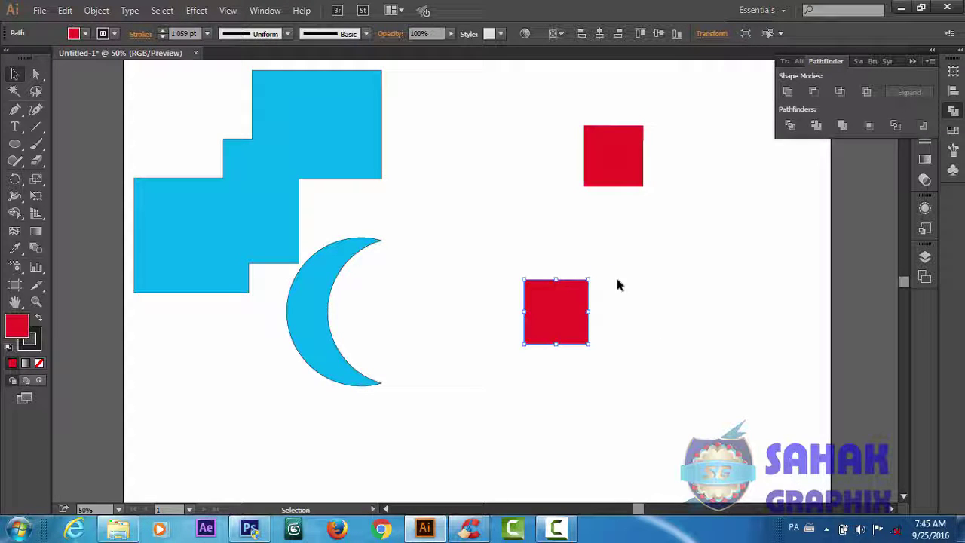
pyautogui.hotkey('ctrl', 'z')
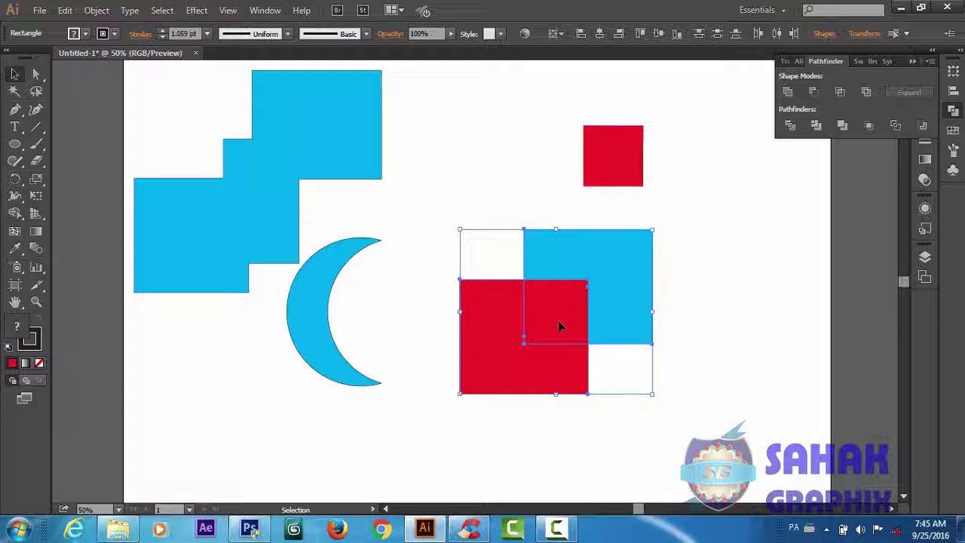
pyautogui.click(840, 92)
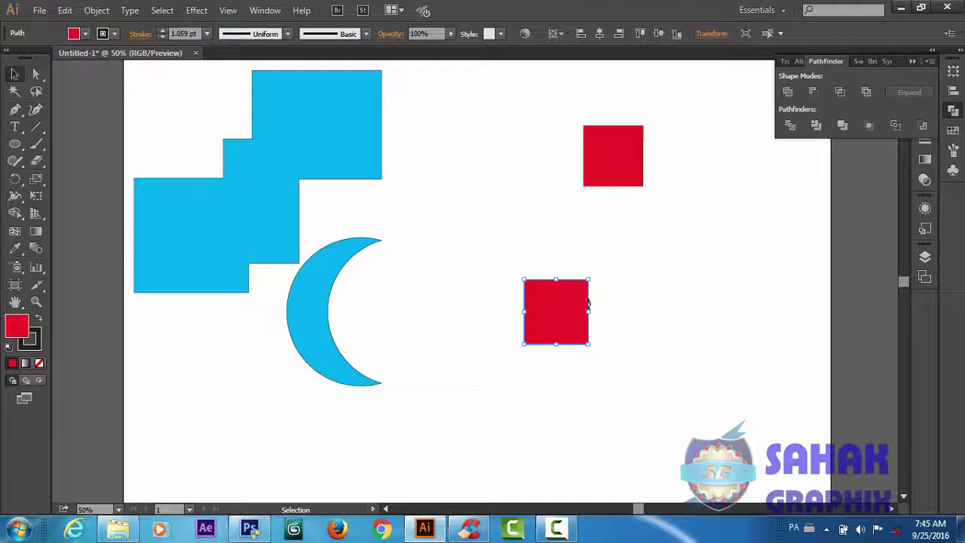
# - Move the small red square to the top and recolour the lower red square cyan
pyautogui.moveTo(579, 312); pyautogui.dragTo(475, 110)
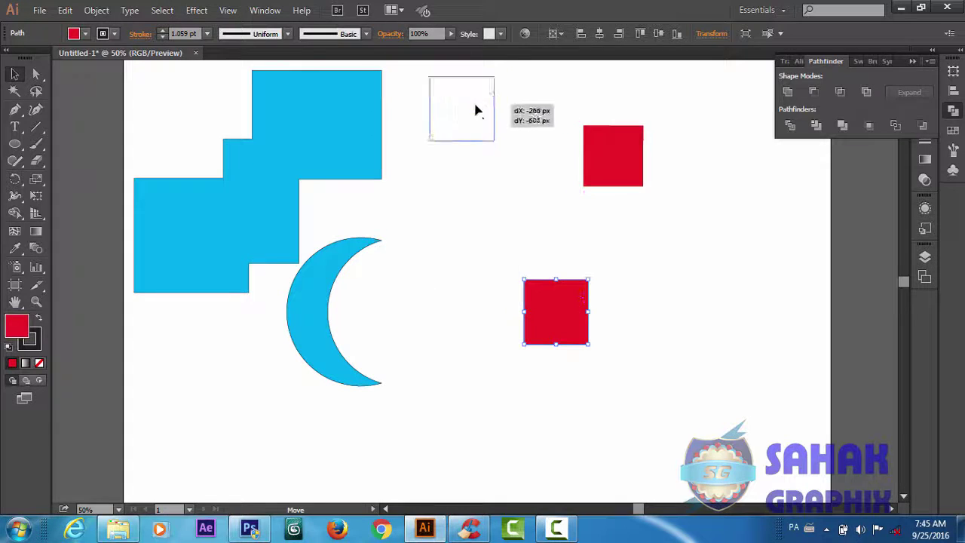
pyautogui.moveTo(629, 171)
pyautogui.mouseDown()
pyautogui.moveTo(596, 278)
pyautogui.moveTo(595, 352)
pyautogui.mouseUp()
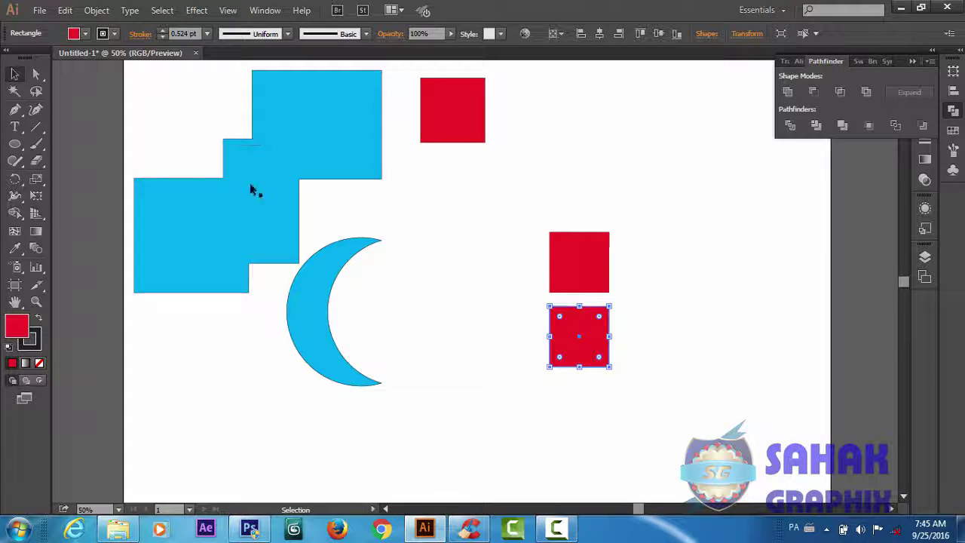
pyautogui.click(85, 33)
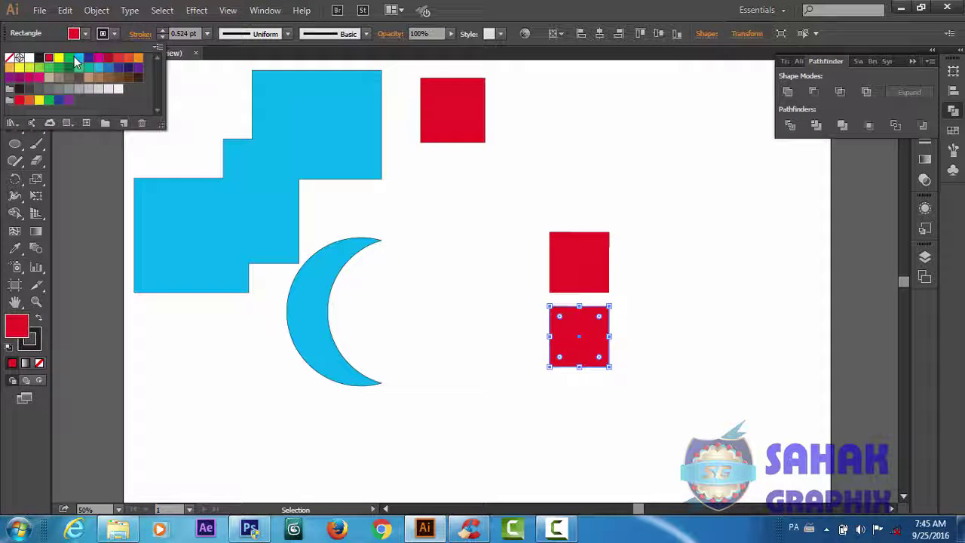
pyautogui.click(77, 58)
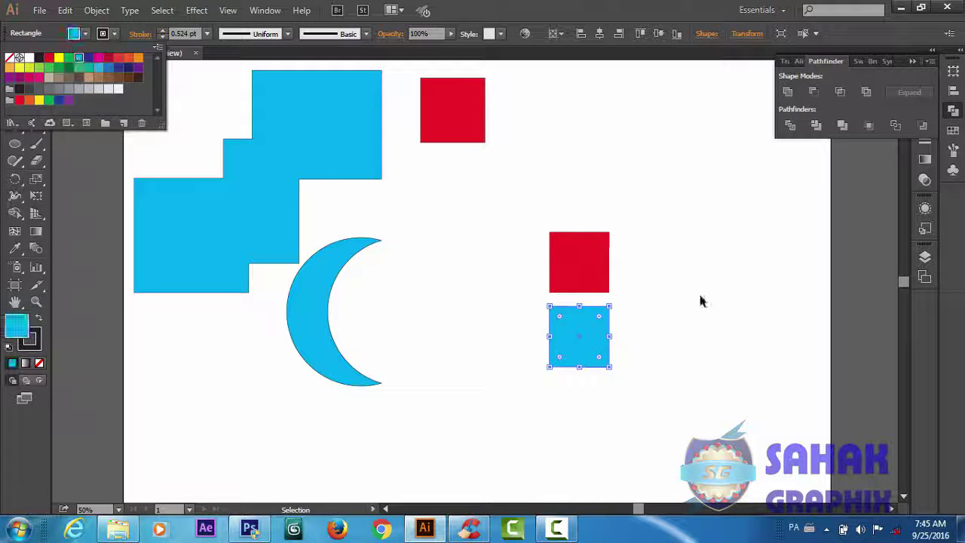
# - Scale both squares into wide rectangles, overlap the cyan one on the red, and select both
pyautogui.moveTo(627, 205); pyautogui.dragTo(602, 367)
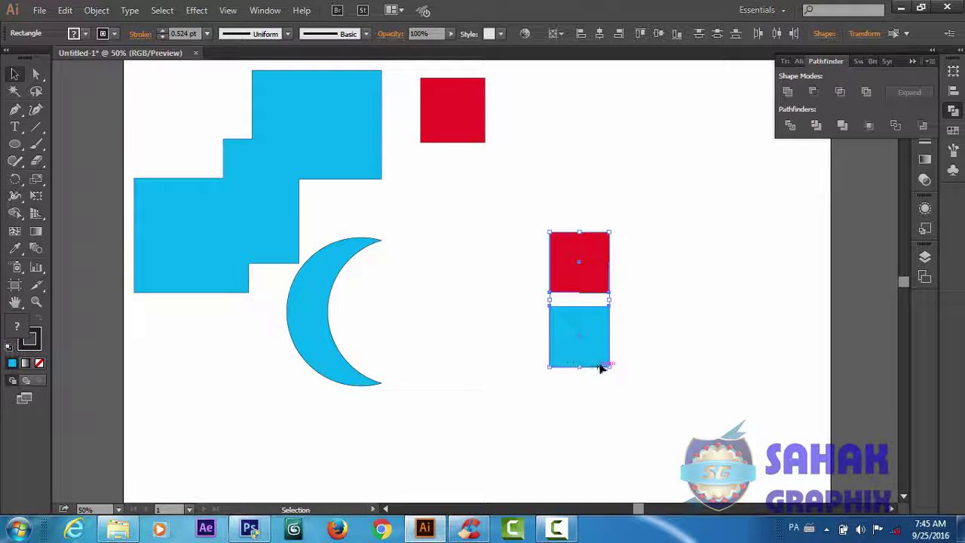
pyautogui.press('alt')
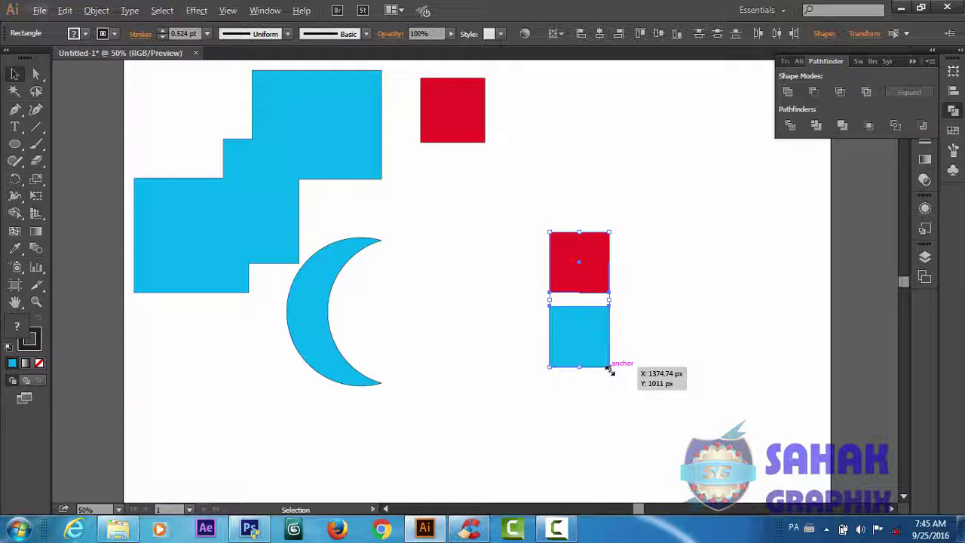
pyautogui.moveTo(610, 369); pyautogui.dragTo(679, 420)
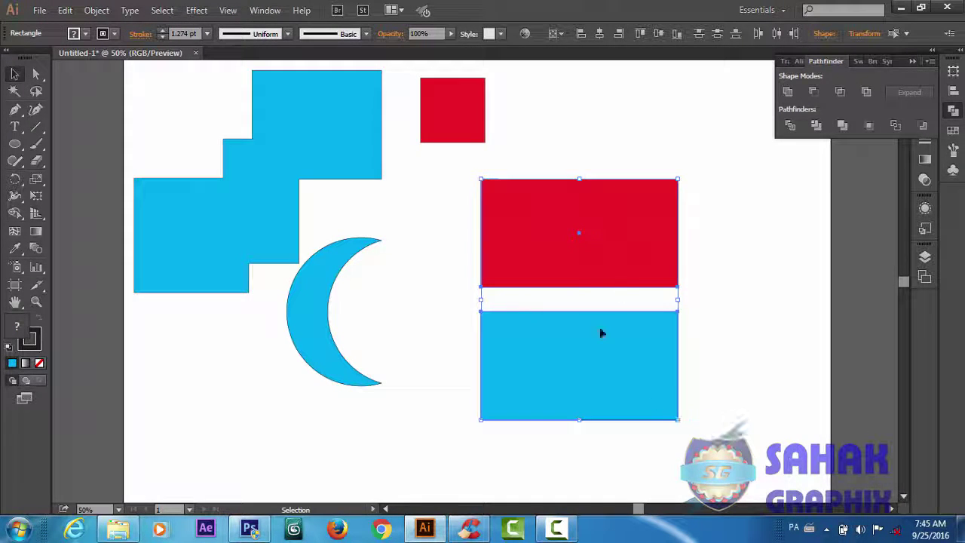
pyautogui.click(719, 273)
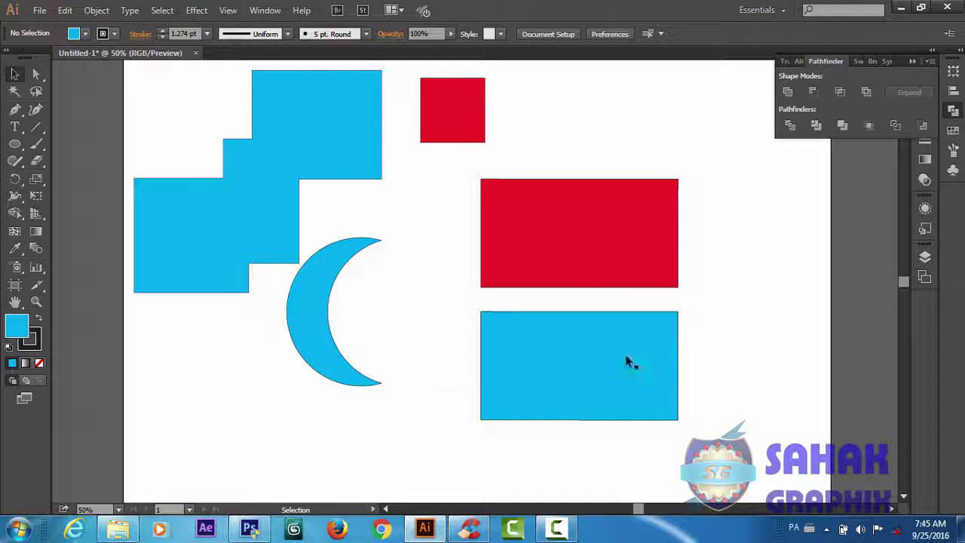
pyautogui.moveTo(629, 362)
pyautogui.mouseDown()
pyautogui.moveTo(723, 332)
pyautogui.moveTo(726, 266)
pyautogui.mouseUp()
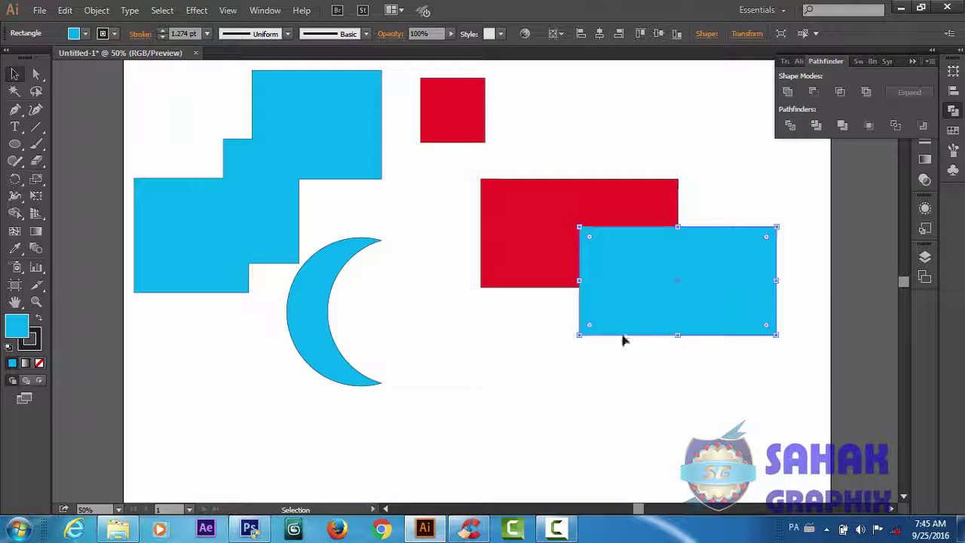
pyautogui.moveTo(697, 195); pyautogui.dragTo(601, 311)
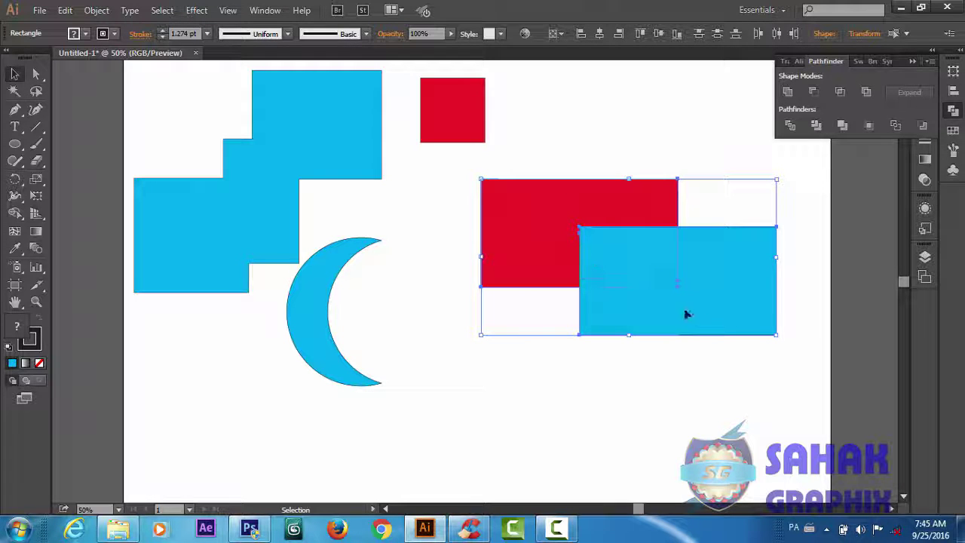
# - Apply Exclude to the rectangles and move the holed cyan shape up-right
pyautogui.click(866, 90)
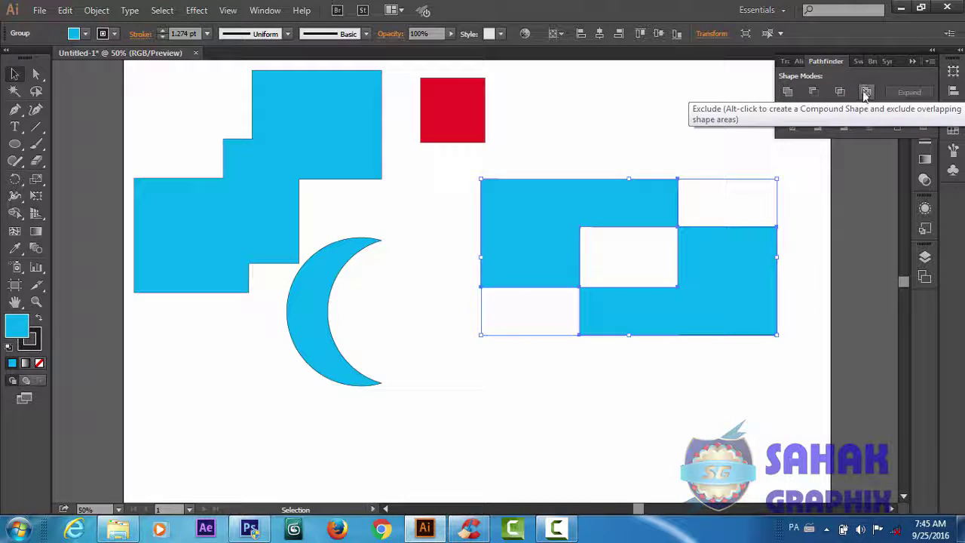
pyautogui.click(639, 265)
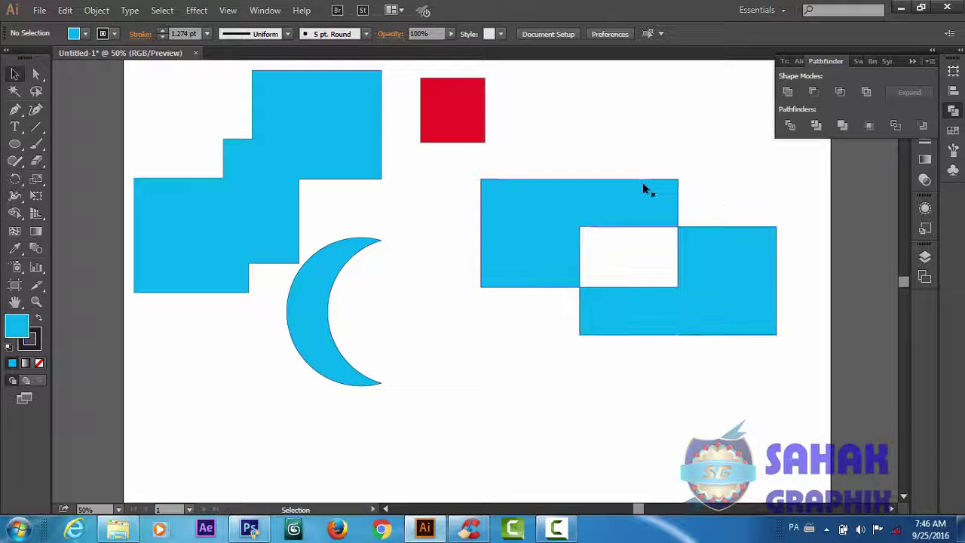
pyautogui.moveTo(652, 323); pyautogui.dragTo(699, 237)
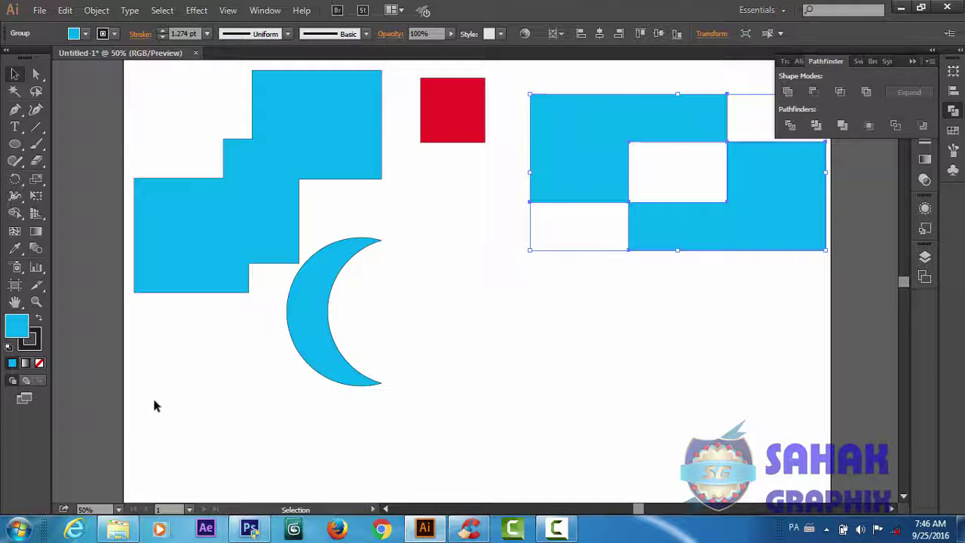
# - Delete the stepped shape, crescent and holed shape, then move the red square down-left
pyautogui.moveTo(154, 407); pyautogui.dragTo(758, 151)
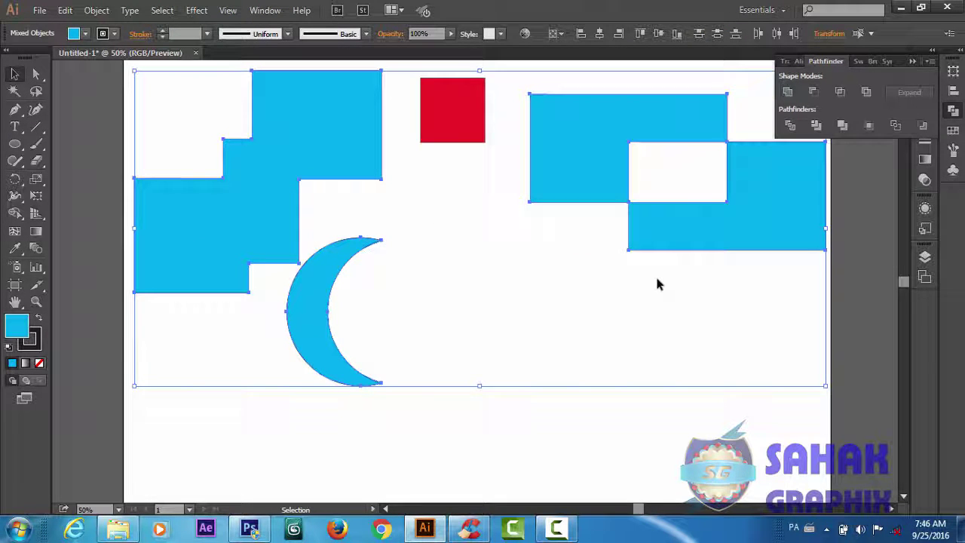
pyautogui.press('Delete')
pyautogui.moveTo(457, 129)
pyautogui.mouseDown()
pyautogui.moveTo(365, 275)
pyautogui.moveTo(410, 305)
pyautogui.moveTo(421, 340)
pyautogui.mouseUp()
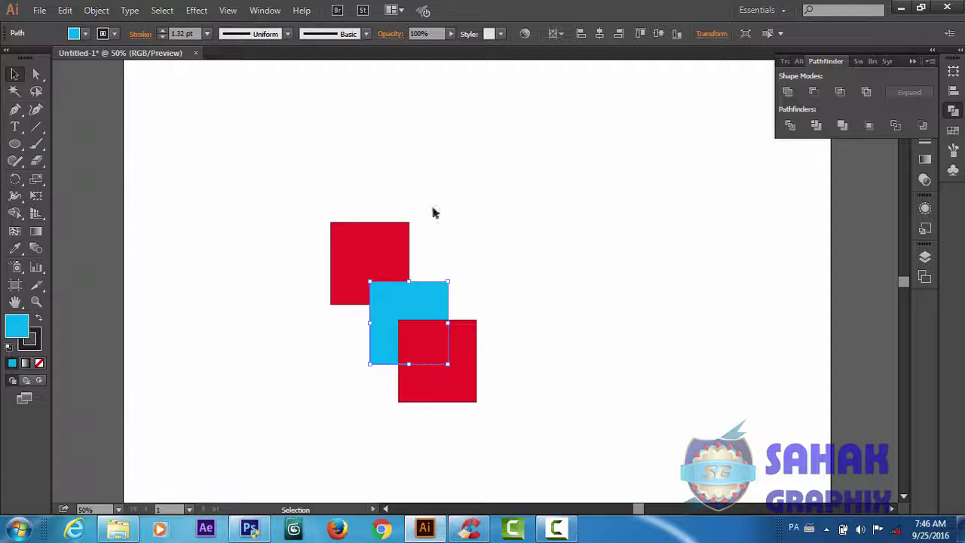
# - Apply Pathfinder Divide to the three diagonally overlapping squares
pyautogui.moveTo(249, 192); pyautogui.dragTo(566, 446)
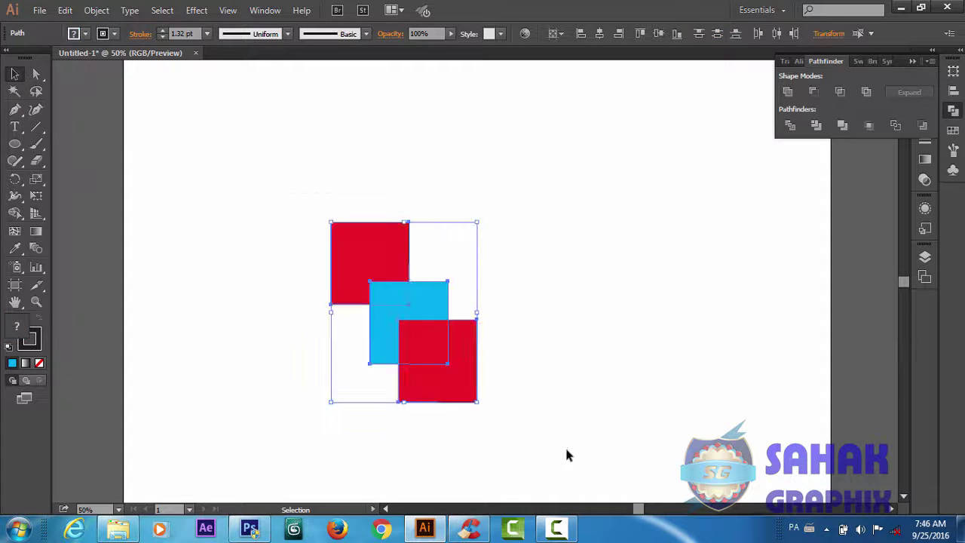
pyautogui.click(790, 126)
pyautogui.moveTo(286, 190); pyautogui.dragTo(522, 450)
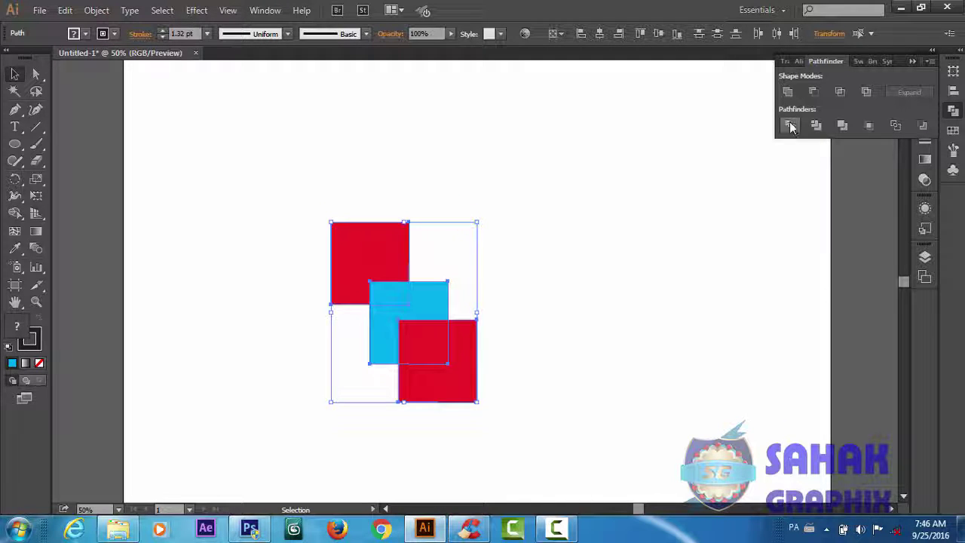
pyautogui.click(652, 289)
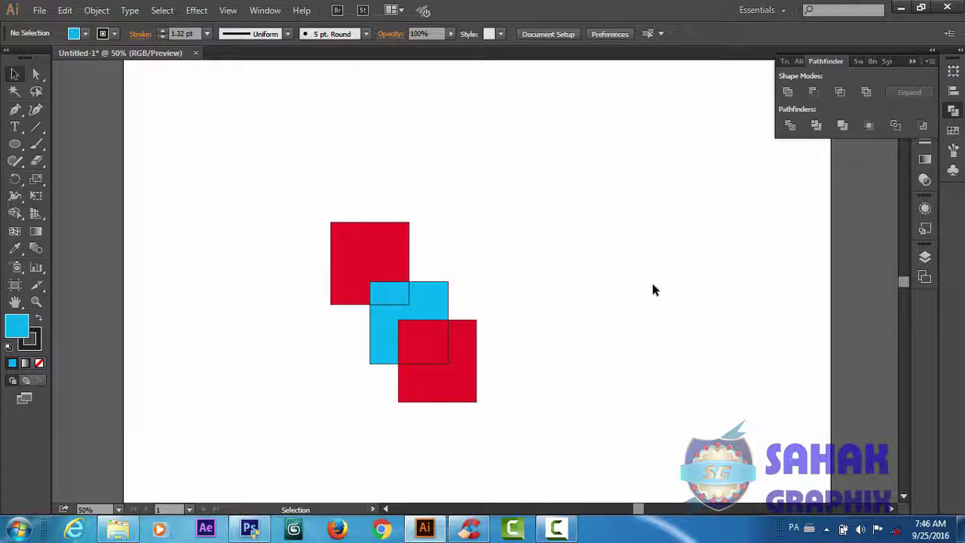
# - Ungroup the divided pieces and pull the red and blue pieces apart
pyautogui.click(424, 348)
pyautogui.rightClick(423, 348)
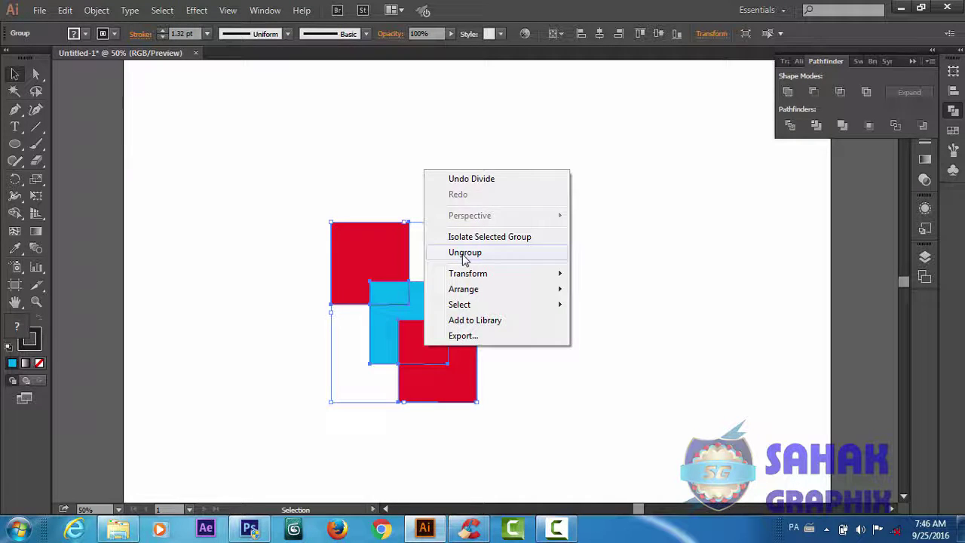
pyautogui.click(465, 254)
pyautogui.click(577, 325)
pyautogui.moveTo(377, 242)
pyautogui.mouseDown()
pyautogui.moveTo(321, 195)
pyautogui.moveTo(302, 197)
pyautogui.mouseUp()
pyautogui.moveTo(385, 290); pyautogui.dragTo(363, 278)
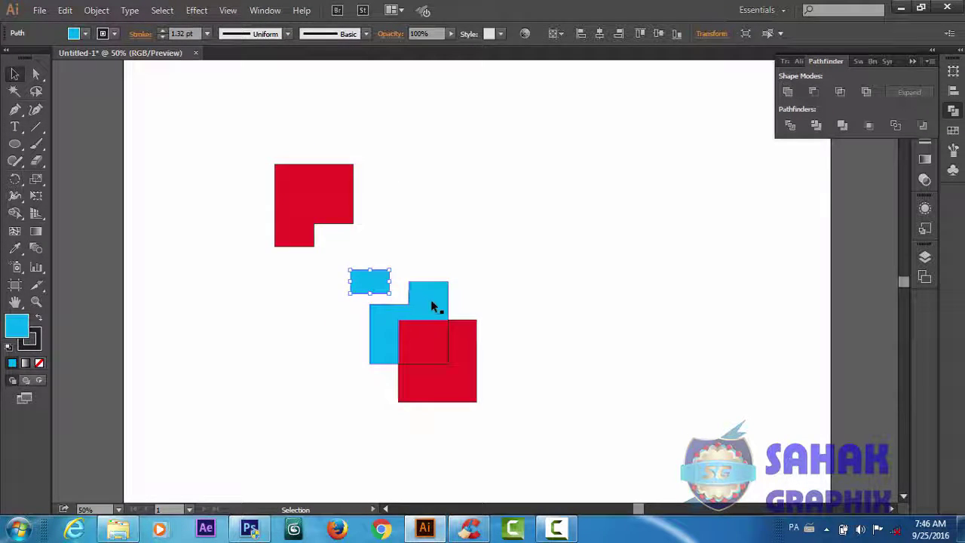
pyautogui.moveTo(432, 301); pyautogui.dragTo(460, 241)
pyautogui.moveTo(427, 341); pyautogui.dragTo(370, 341)
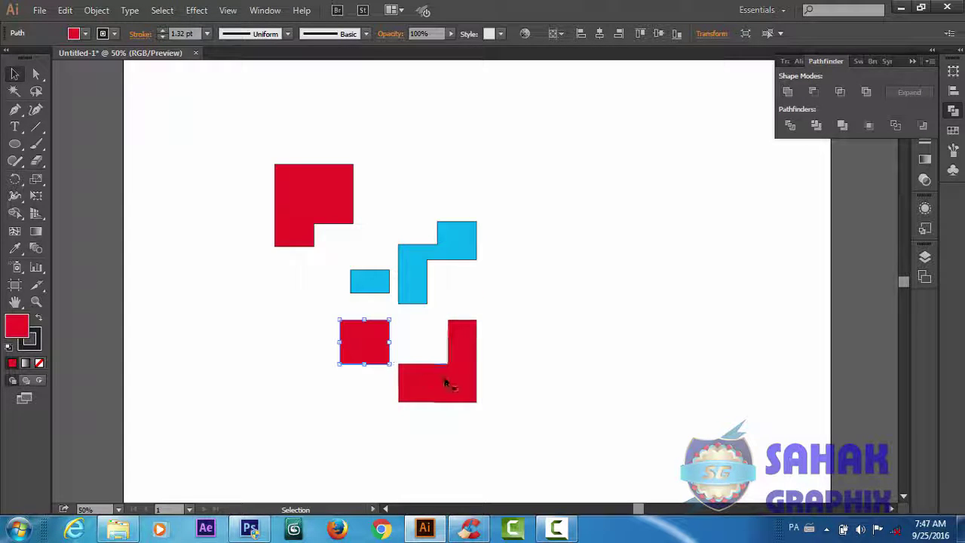
pyautogui.moveTo(445, 383); pyautogui.dragTo(477, 415)
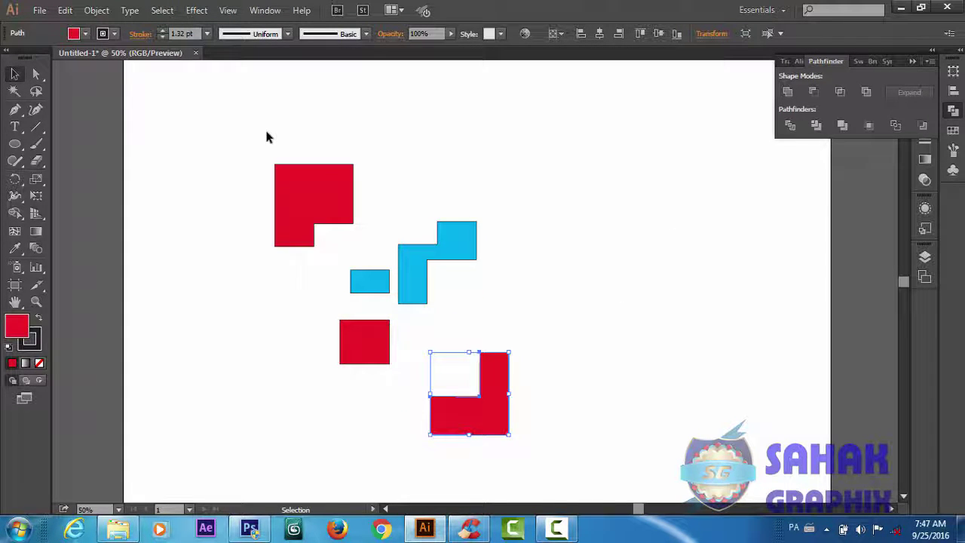
# - Gather all six pieces together in the artboard's top-left corner
pyautogui.moveTo(268, 136); pyautogui.dragTo(546, 454)
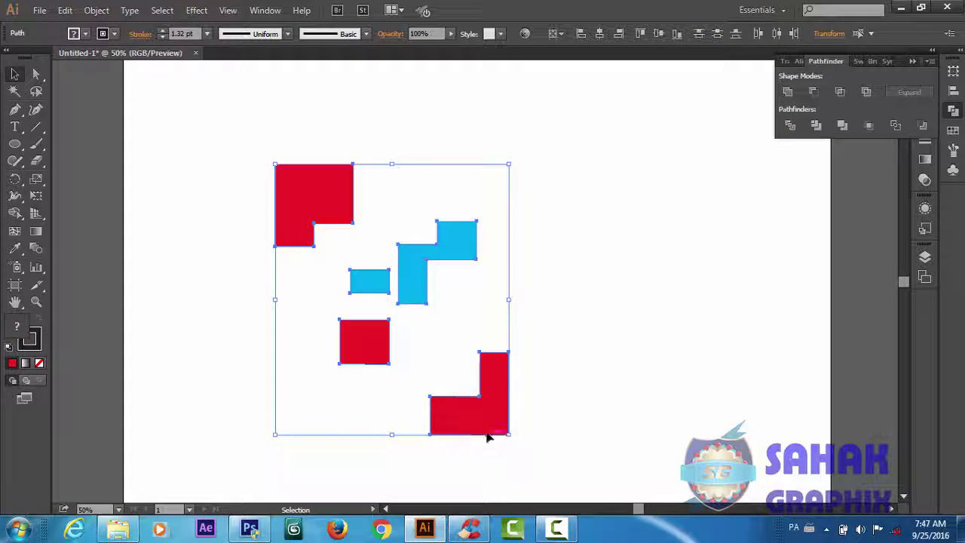
pyautogui.moveTo(486, 436); pyautogui.dragTo(354, 366)
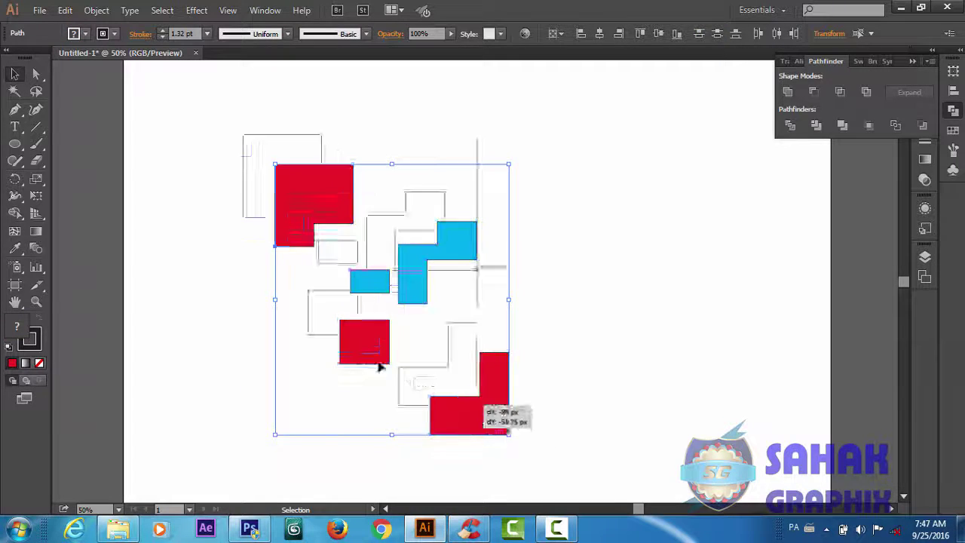
pyautogui.click(415, 373)
pyautogui.moveTo(351, 345); pyautogui.dragTo(275, 314)
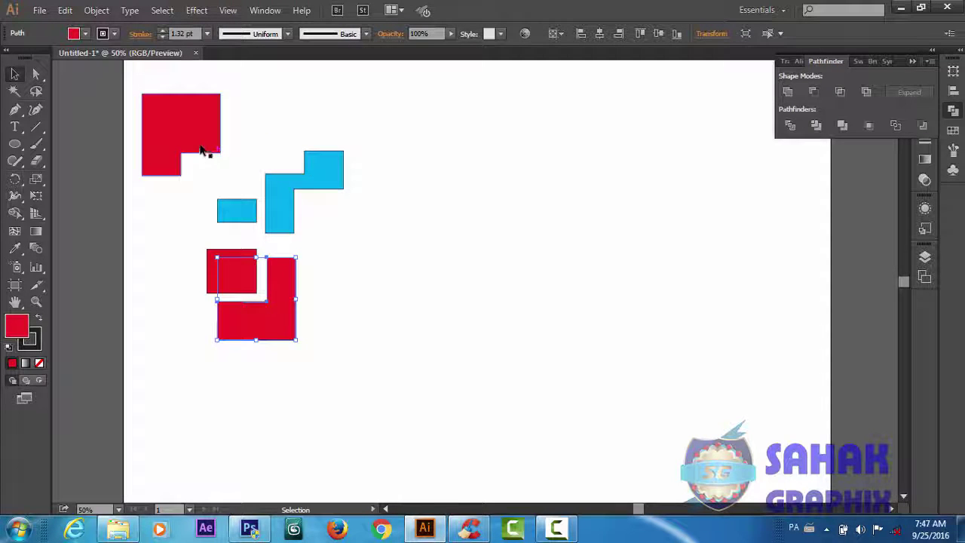
pyautogui.moveTo(202, 150); pyautogui.dragTo(241, 166)
pyautogui.moveTo(362, 129); pyautogui.dragTo(178, 346)
pyautogui.moveTo(241, 330); pyautogui.dragTo(193, 288)
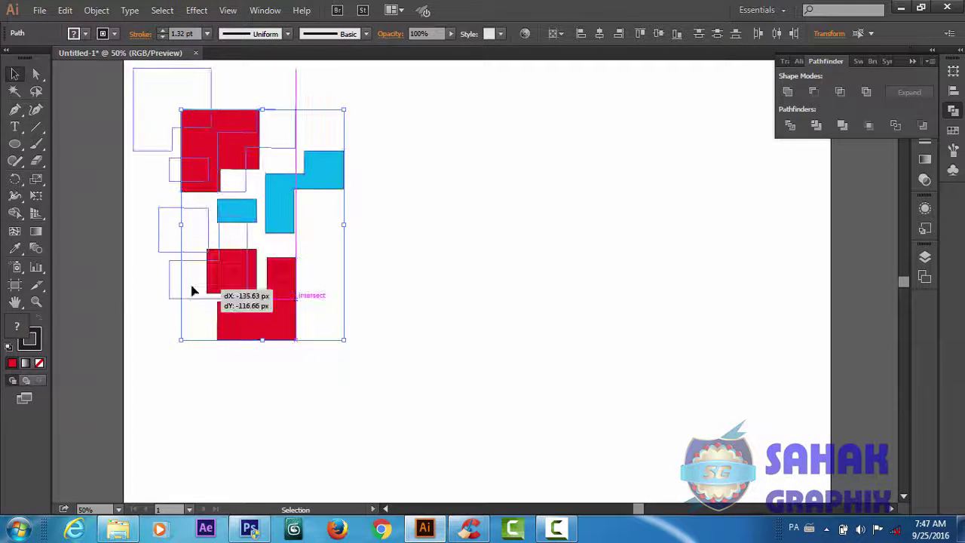
pyautogui.click(499, 347)
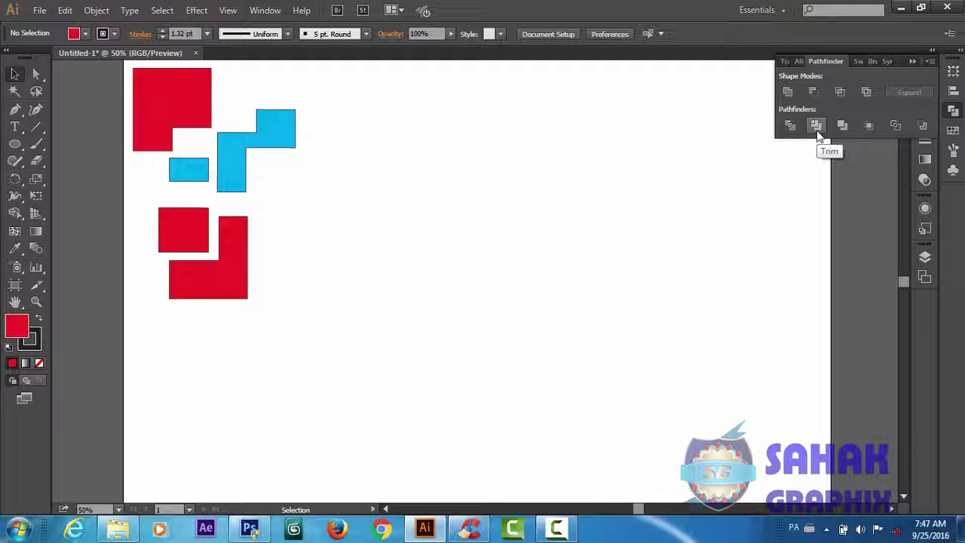
# - Fill the bottom red rectangle cyan from the swatches and select all three rectangles
pyautogui.click(78, 36)
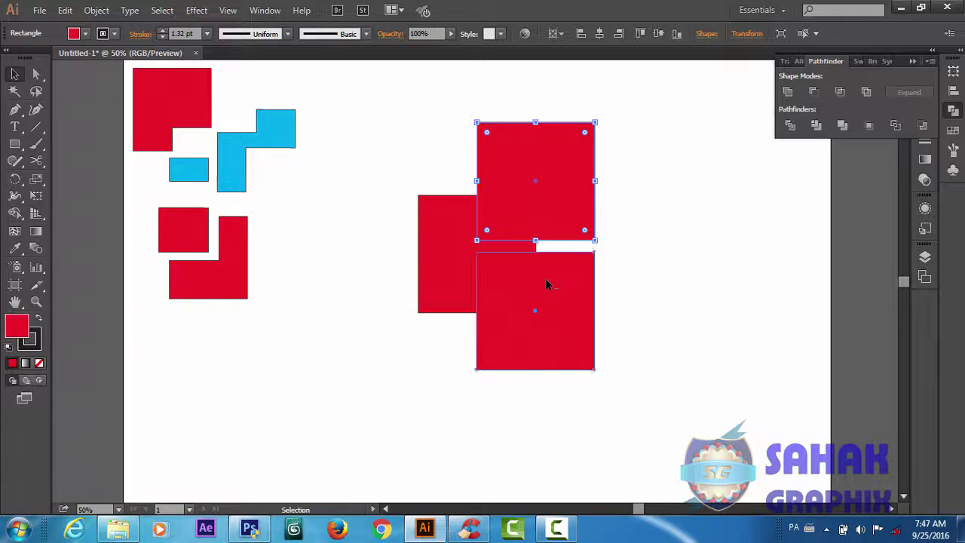
pyautogui.click(547, 280)
pyautogui.click(86, 34)
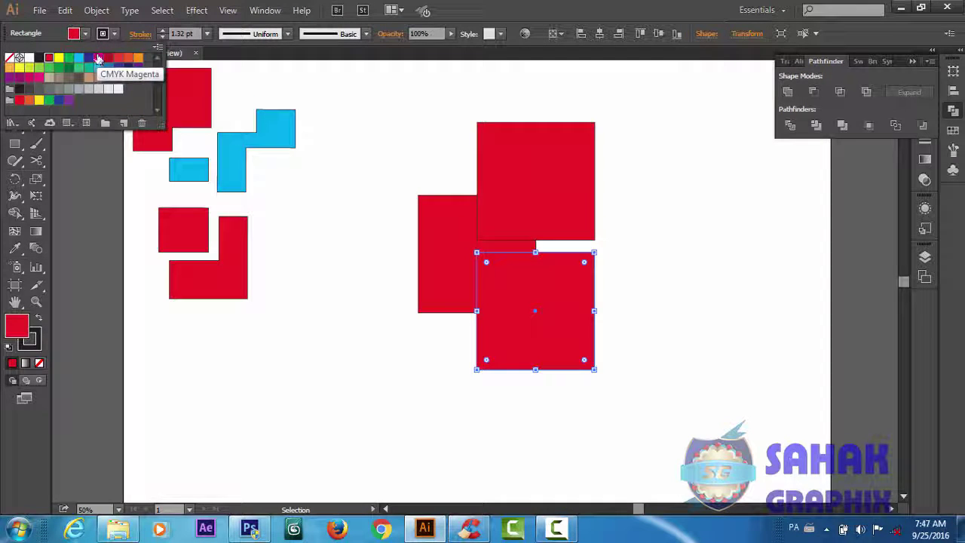
pyautogui.click(98, 57)
pyautogui.click(443, 245)
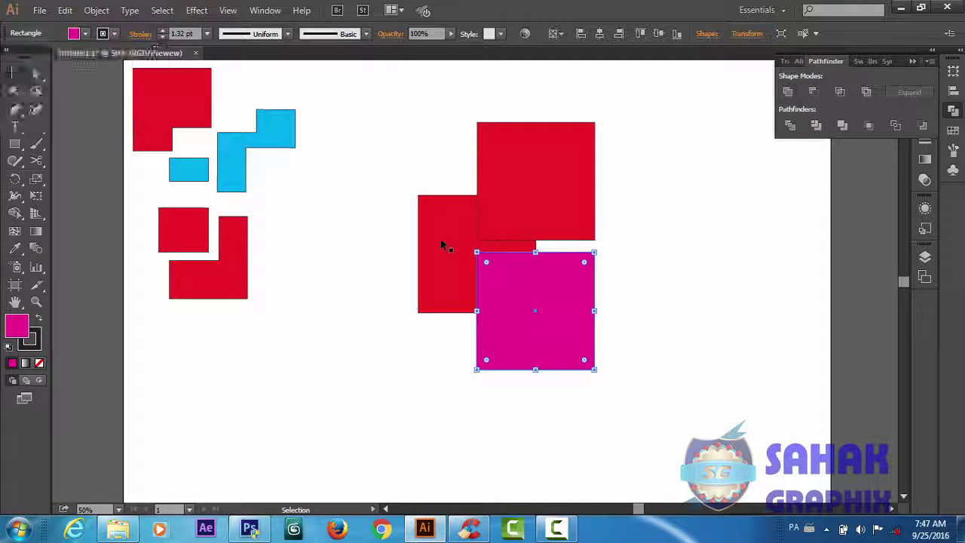
pyautogui.click(85, 34)
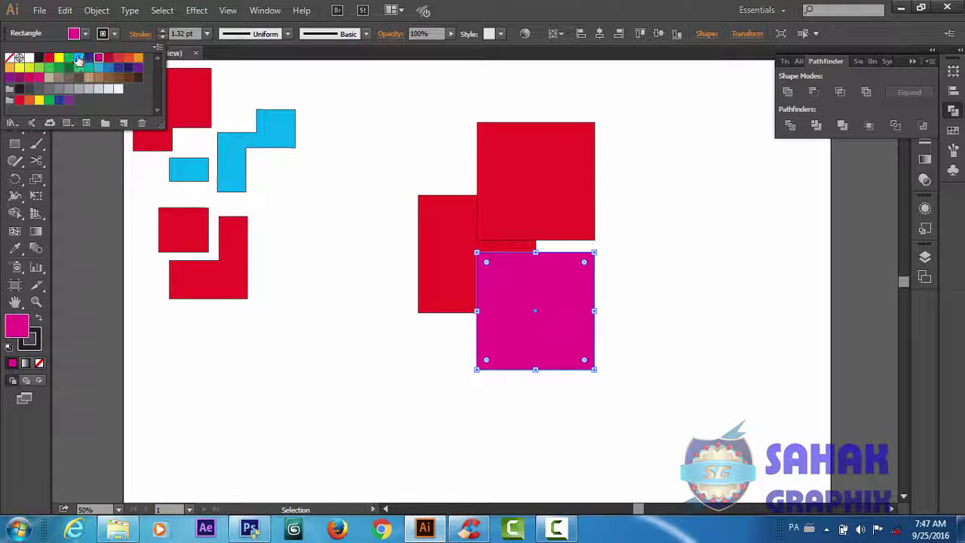
pyautogui.click(79, 58)
pyautogui.click(675, 265)
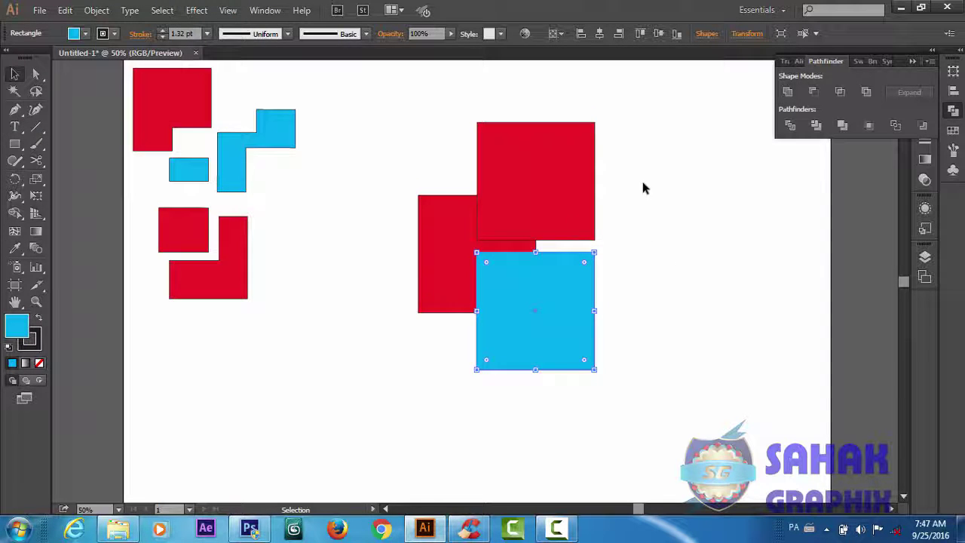
pyautogui.moveTo(641, 180); pyautogui.dragTo(453, 317)
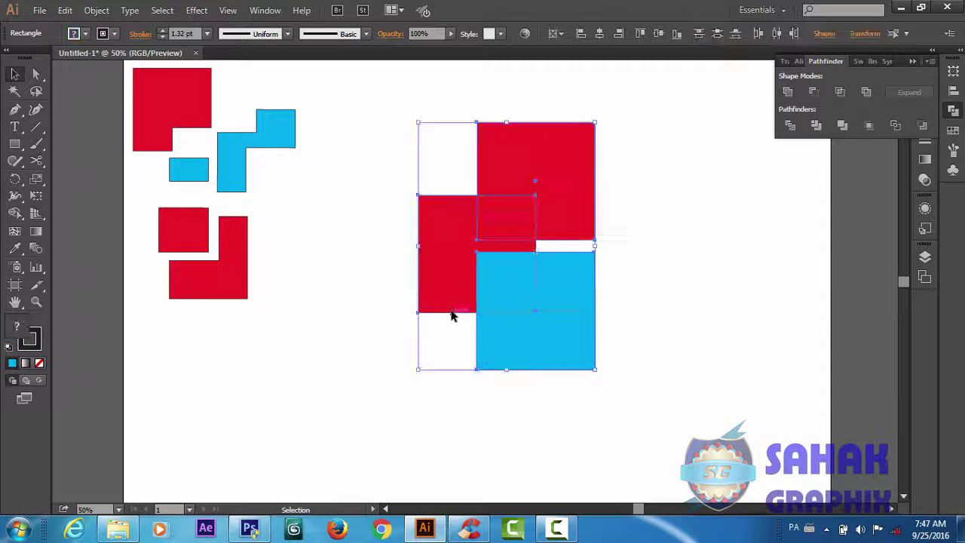
# - Apply Pathfinder Merge to the three rectangles and ungroup the result
pyautogui.click(816, 127)
pyautogui.click(705, 253)
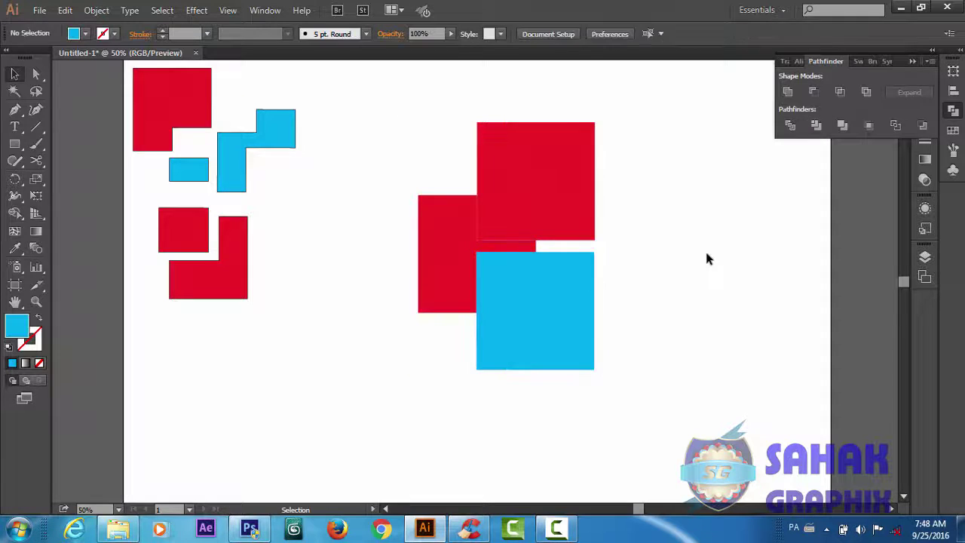
pyautogui.moveTo(456, 282); pyautogui.dragTo(424, 285)
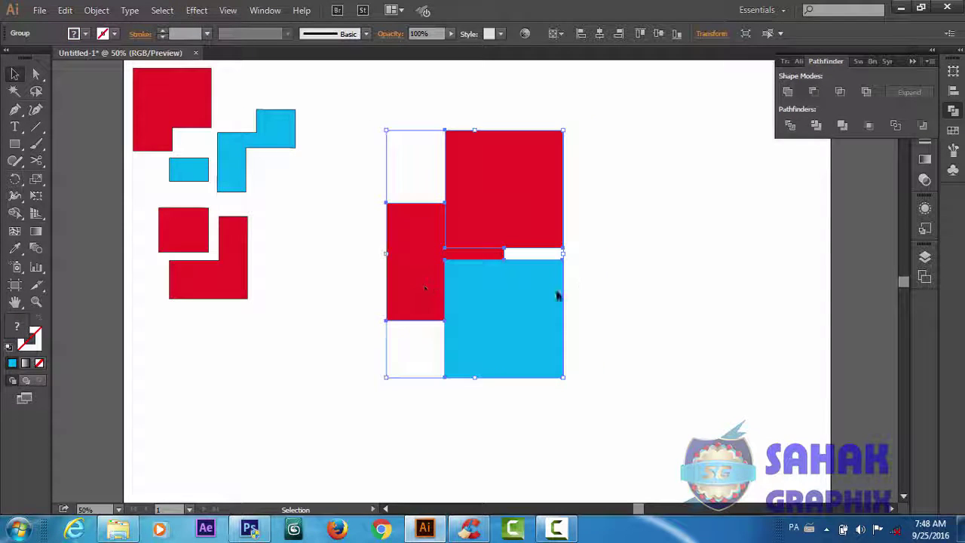
pyautogui.rightClick(512, 315)
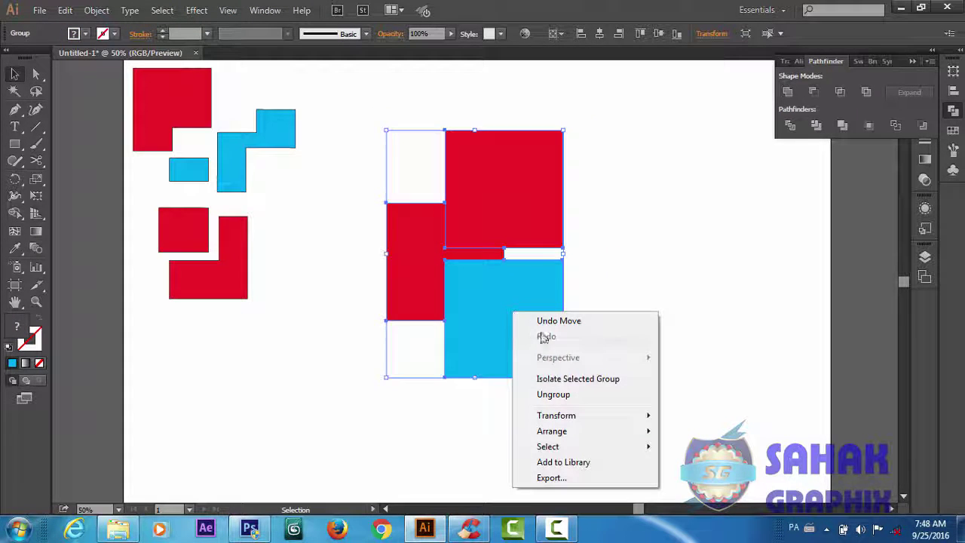
pyautogui.click(560, 395)
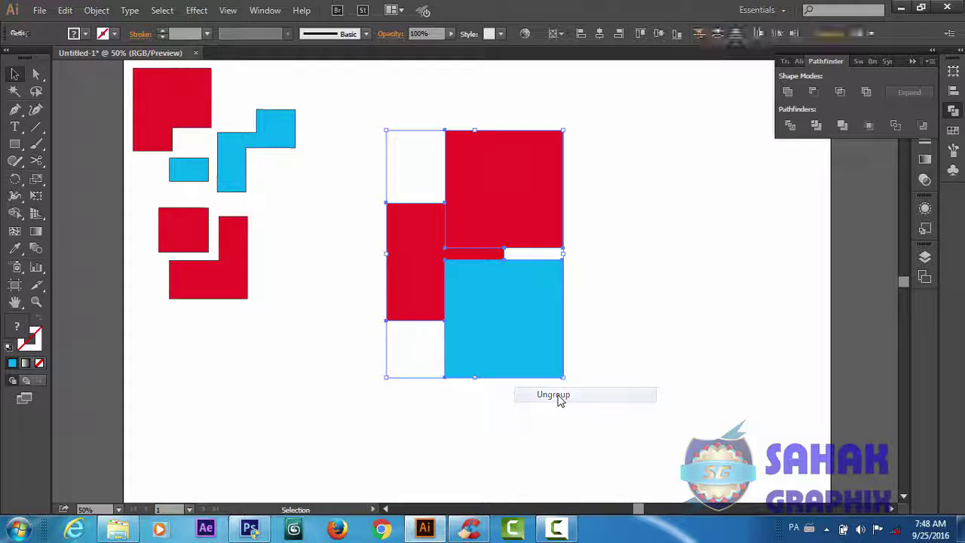
# - Drag the red and cyan pieces apart to inspect them, then undo the moves
pyautogui.click(637, 307)
pyautogui.moveTo(425, 301); pyautogui.dragTo(378, 314)
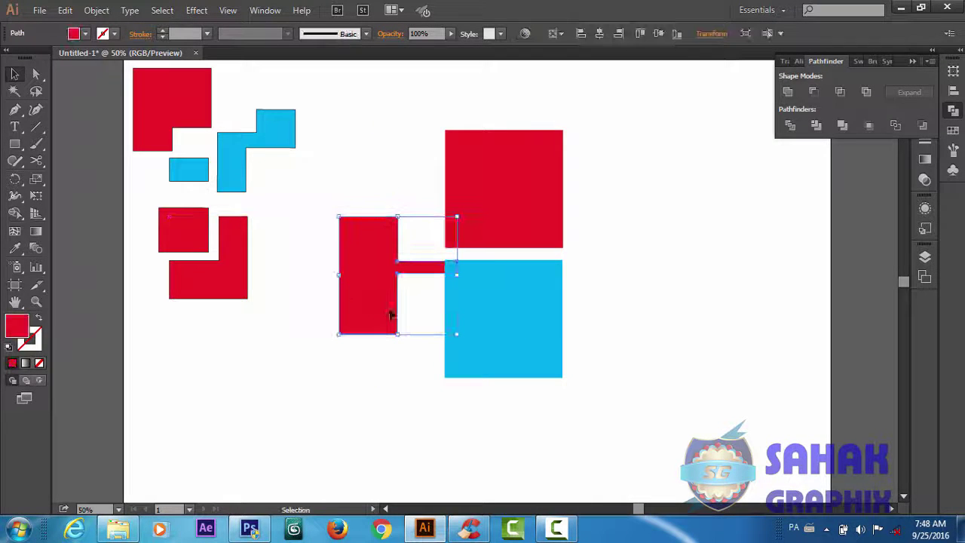
pyautogui.moveTo(518, 333); pyautogui.dragTo(530, 347)
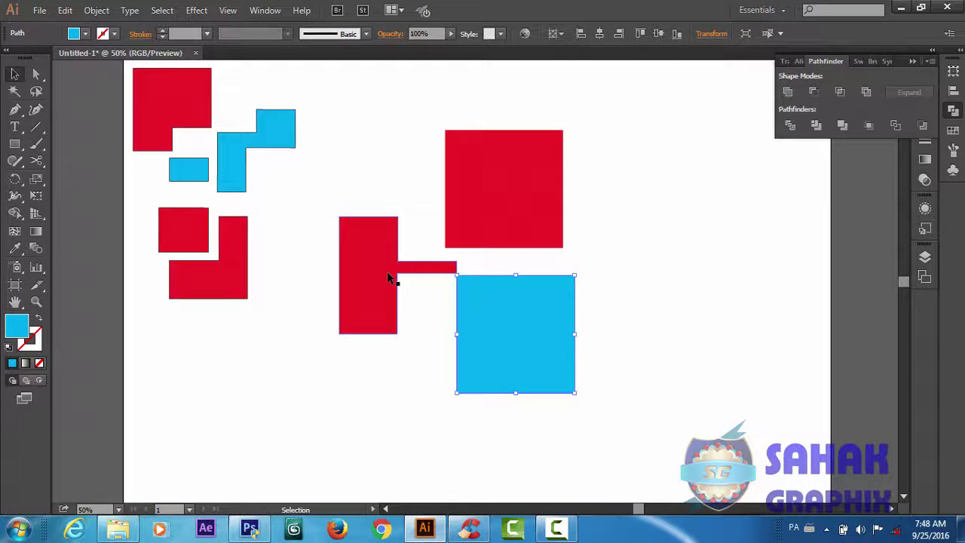
pyautogui.moveTo(390, 276); pyautogui.dragTo(436, 264)
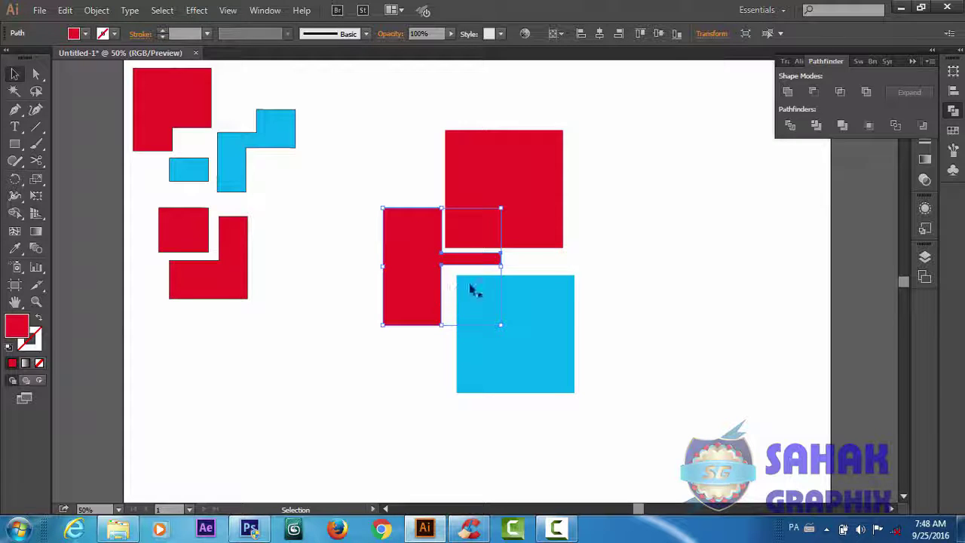
pyautogui.hotkey('ctrl', 'z')
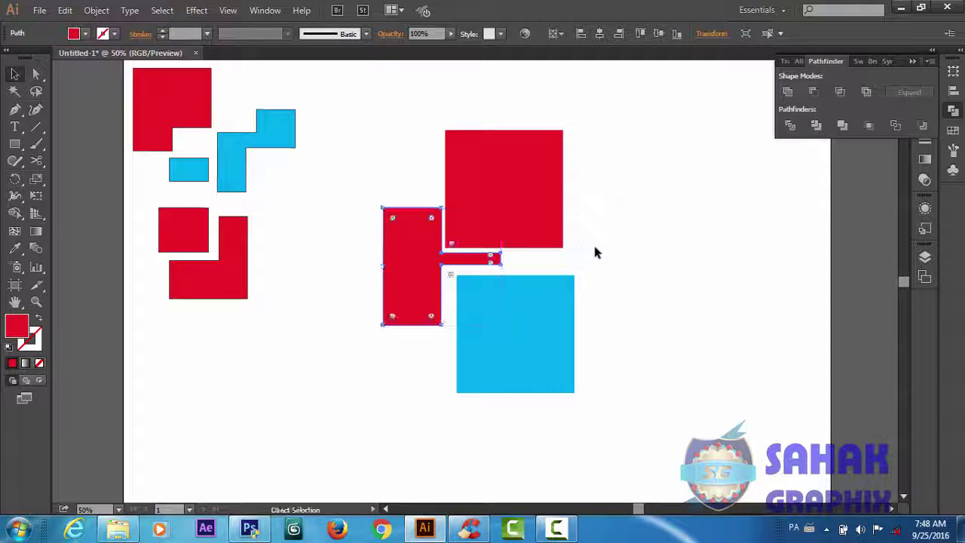
pyautogui.hotkey('ctrl', 'z')
pyautogui.hotkey('ctrl', 'z')
pyautogui.hotkey('ctrl', 'z')
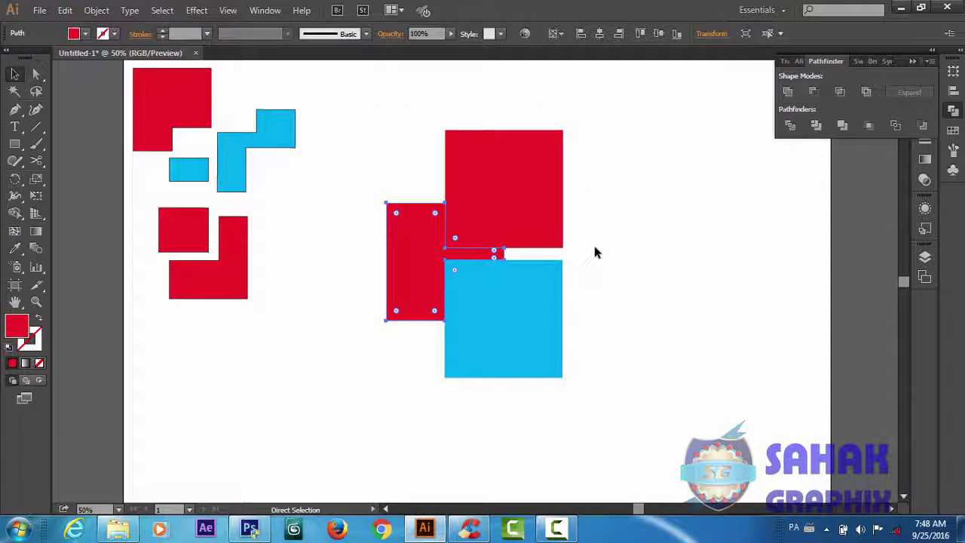
pyautogui.hotkey('ctrl', 'z')
# - Step back from the merged group to the red square and circle
pyautogui.click(664, 310)
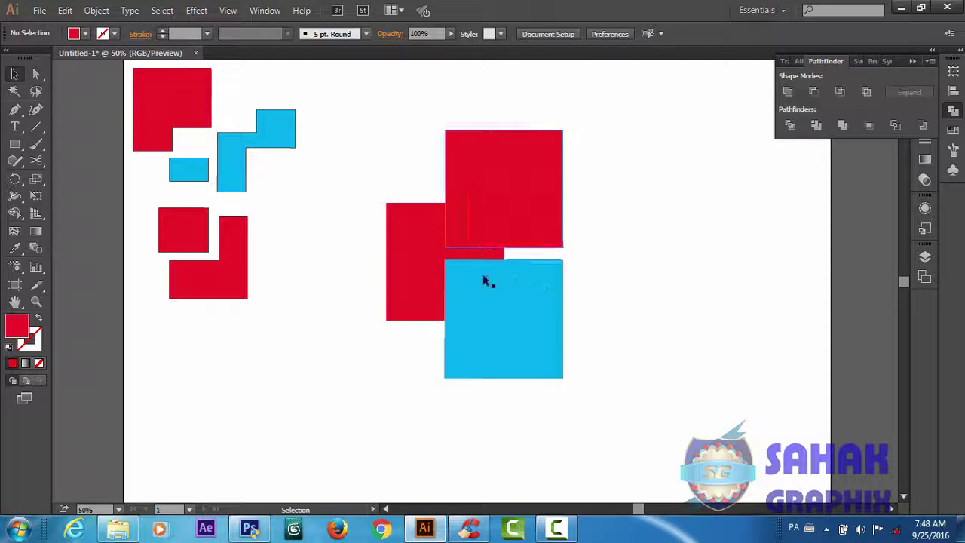
pyautogui.click(420, 271)
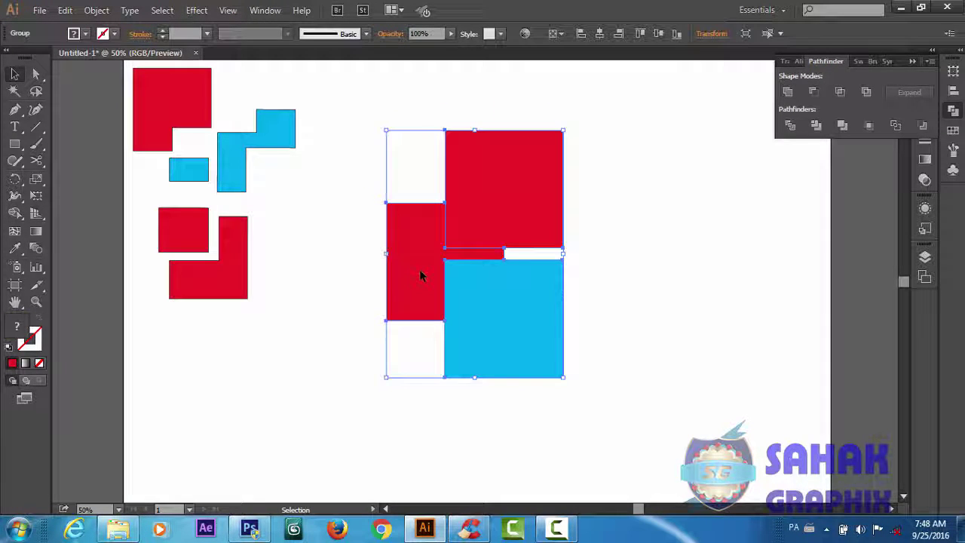
pyautogui.click(628, 262)
pyautogui.click(509, 191)
pyautogui.click(605, 217)
pyautogui.rightClick(483, 214)
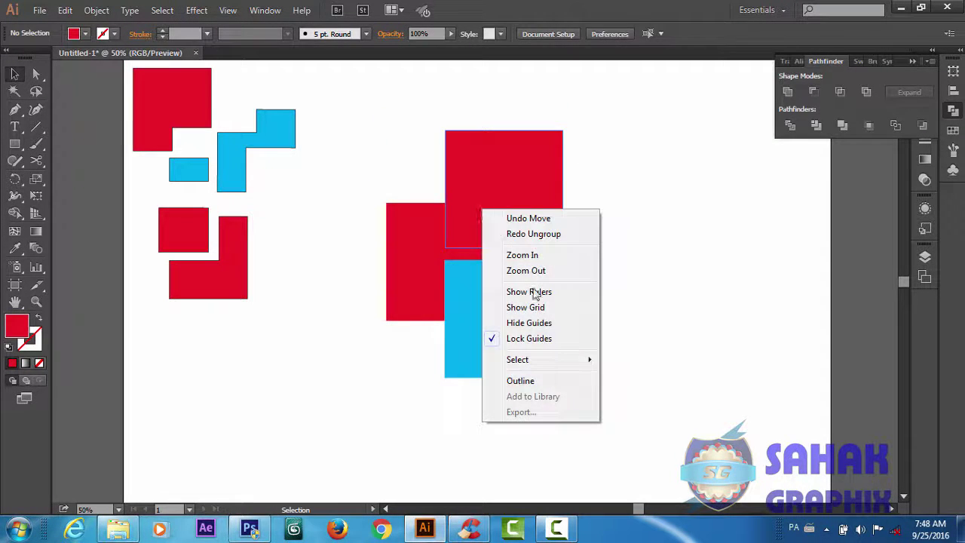
pyautogui.click(525, 218)
# - Trim the overlapping red square and circle with Pathfinder Trim
pyautogui.moveTo(448, 350); pyautogui.dragTo(482, 285)
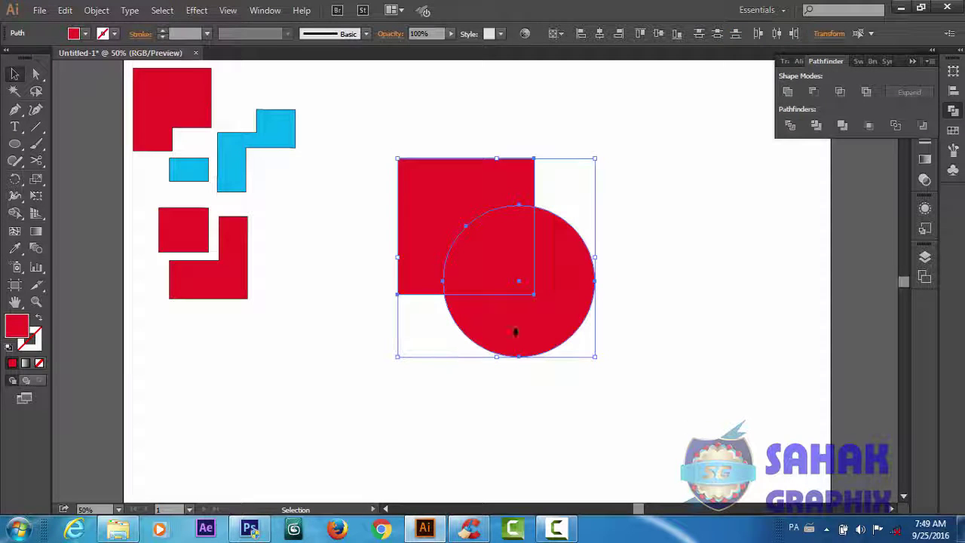
pyautogui.click(817, 126)
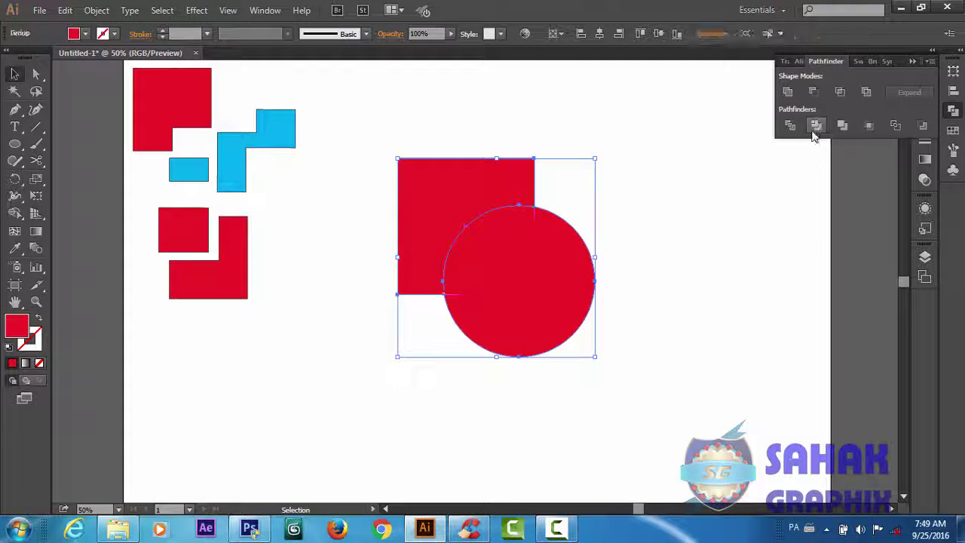
pyautogui.click(698, 263)
pyautogui.rightClick(519, 273)
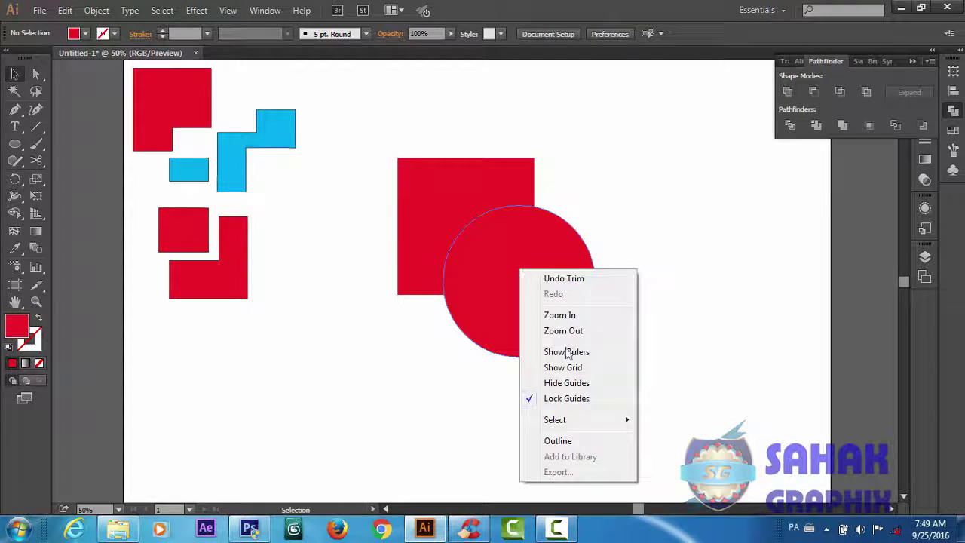
pyautogui.click(592, 222)
# - Ungroup the trimmed pieces and move the circle down-right off the square
pyautogui.click(492, 253)
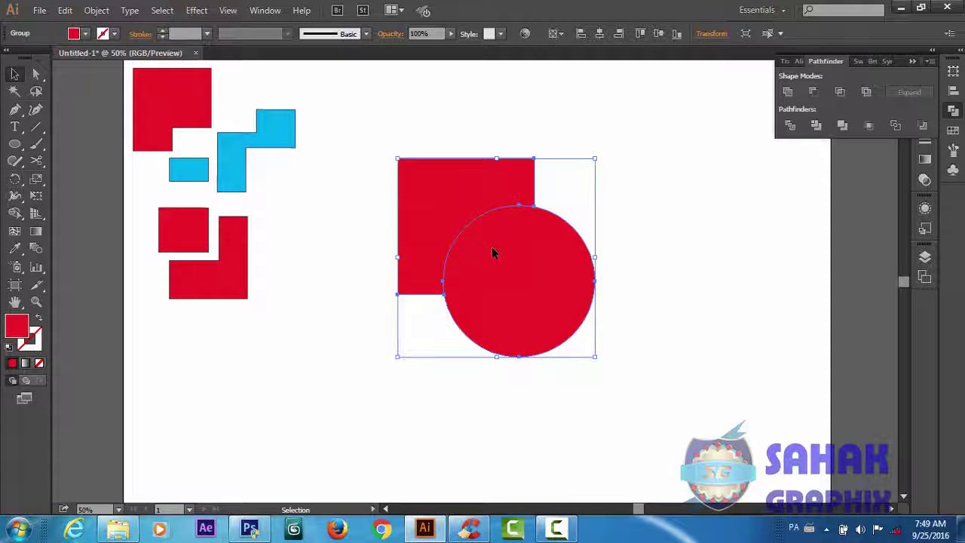
pyautogui.rightClick(492, 252)
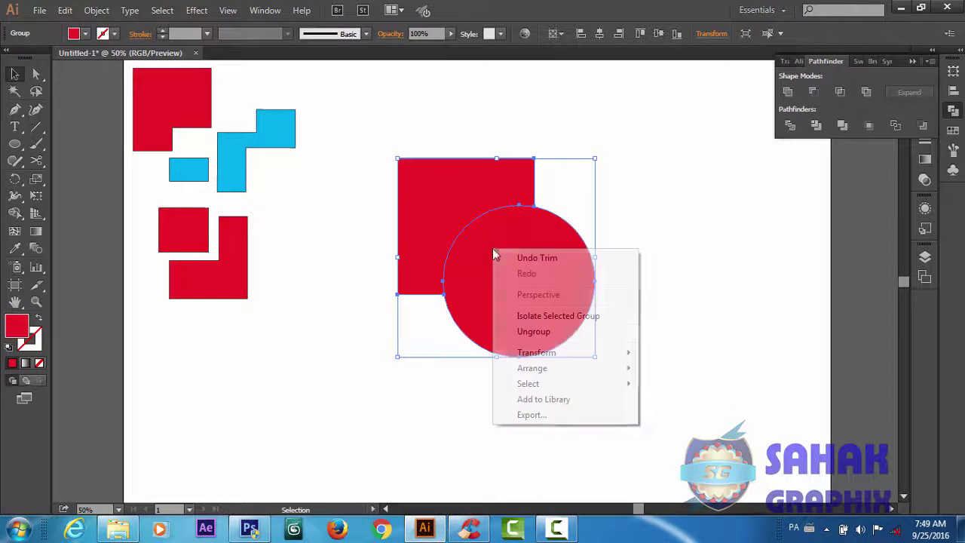
pyautogui.click(533, 332)
pyautogui.click(649, 299)
pyautogui.moveTo(524, 318); pyautogui.dragTo(565, 358)
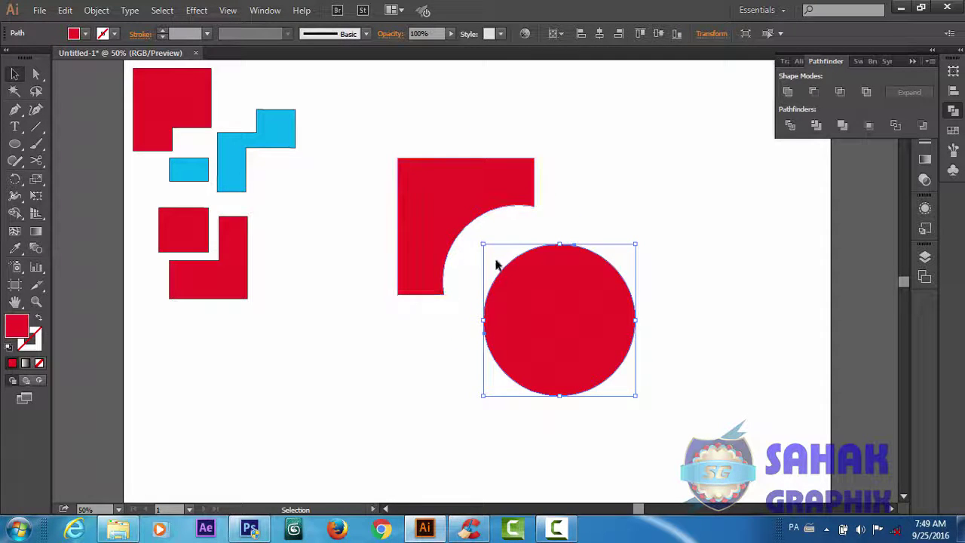
# - Trim the red shape again, then isolate the circle and exit isolation mode
pyautogui.click(443, 208)
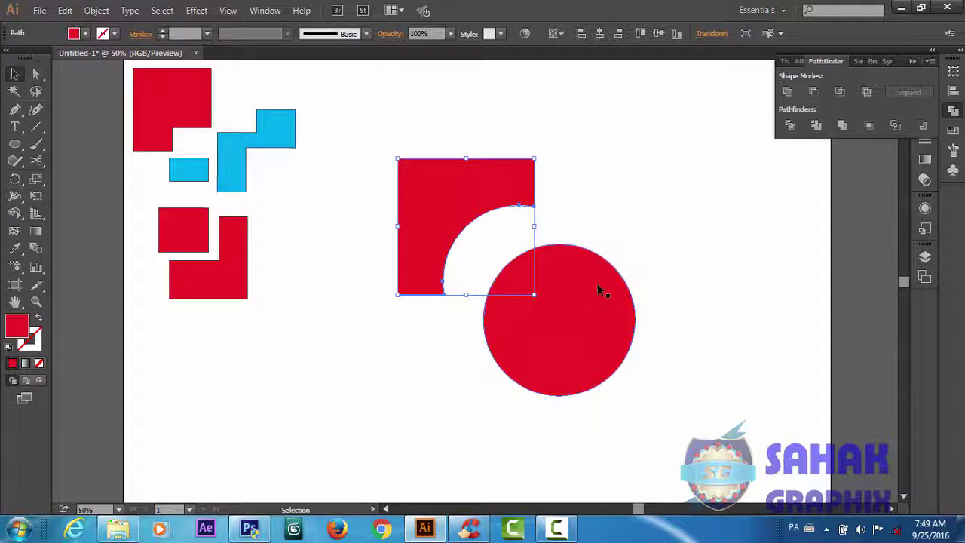
pyautogui.click(814, 134)
pyautogui.doubleClick(559, 321)
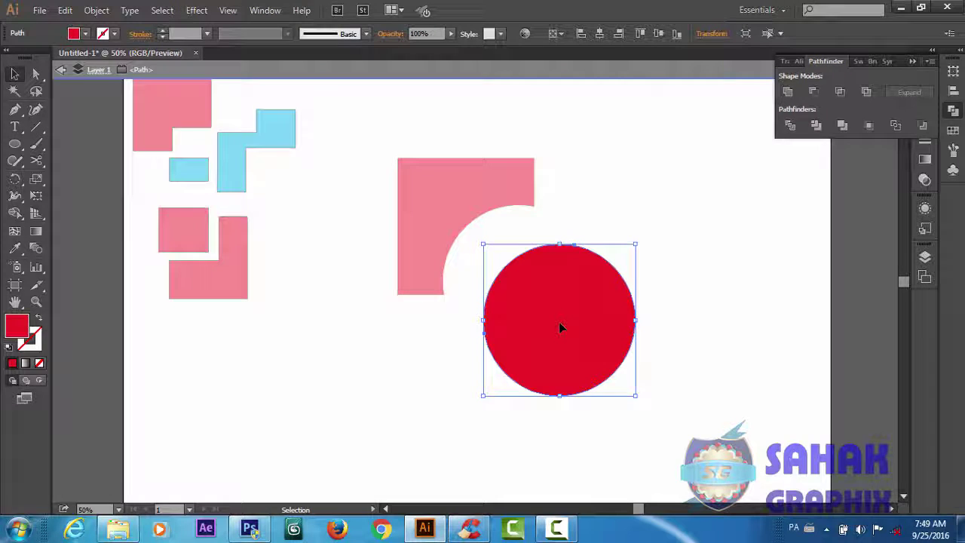
pyautogui.click(617, 213)
pyautogui.doubleClick(617, 213)
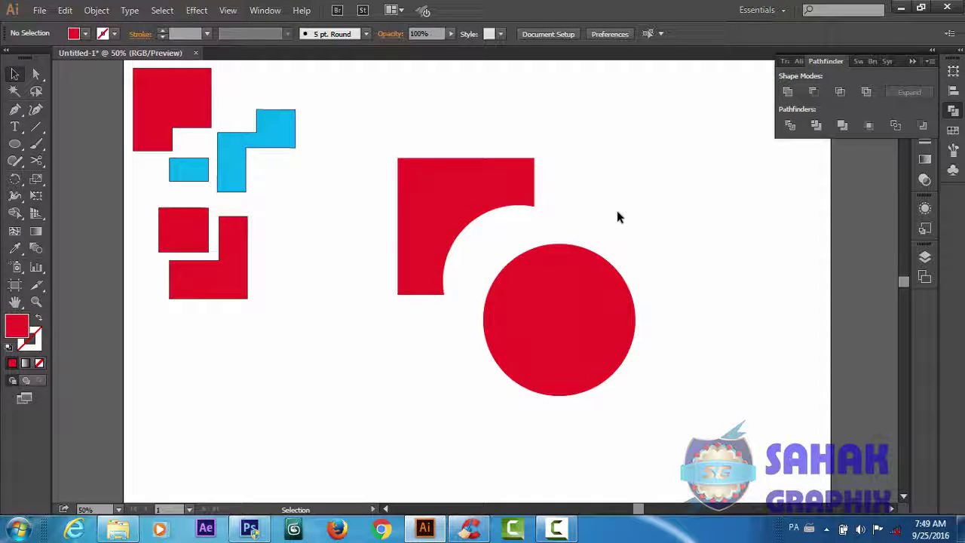
# - Move the circle back over the square and draw a red circle below it
pyautogui.moveTo(532, 289); pyautogui.dragTo(491, 252)
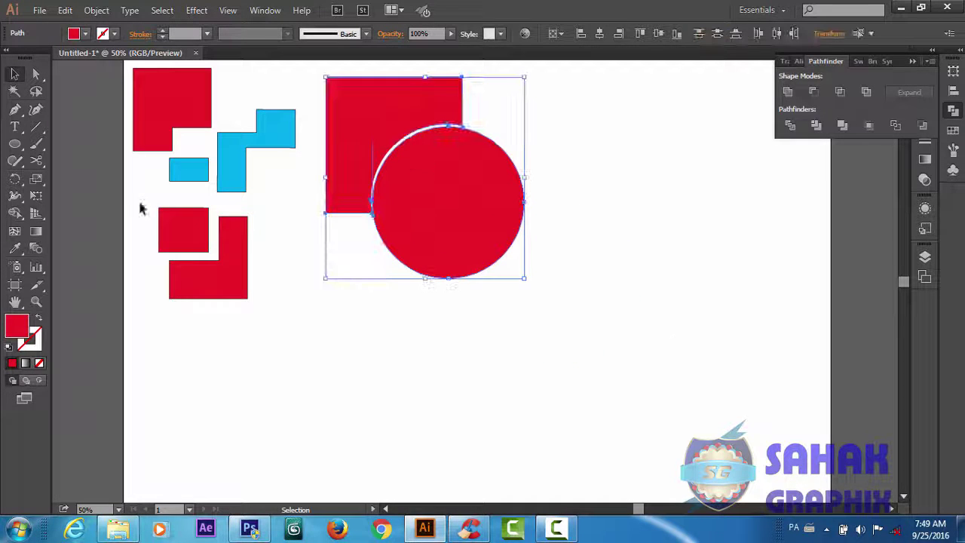
pyautogui.click(15, 143)
pyautogui.moveTo(359, 345)
pyautogui.mouseDown()
pyautogui.moveTo(485, 447)
pyautogui.moveTo(477, 460)
pyautogui.mouseUp()
# - Draw a second circle overlapping the red one and give it a cyan fill
pyautogui.moveTo(535, 325); pyautogui.dragTo(411, 443)
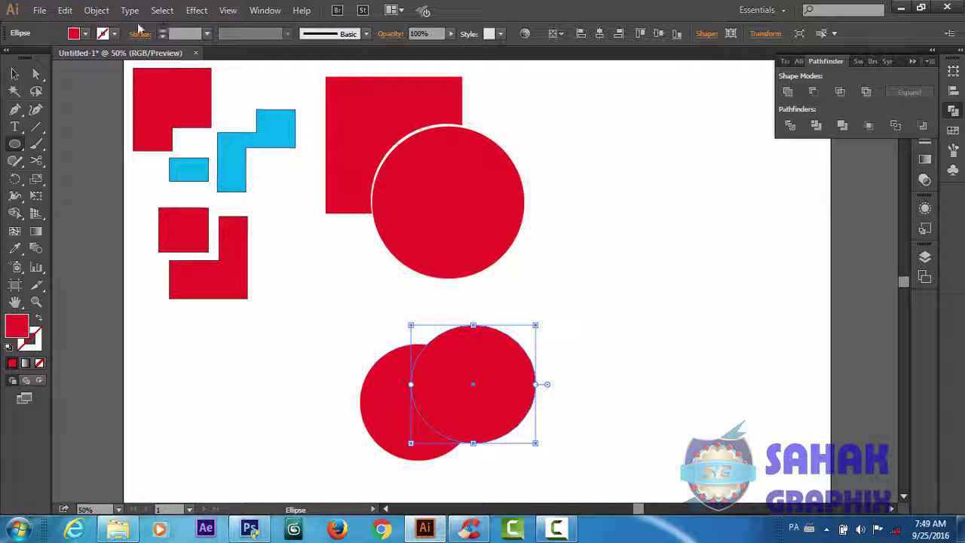
pyautogui.click(85, 33)
pyautogui.click(79, 58)
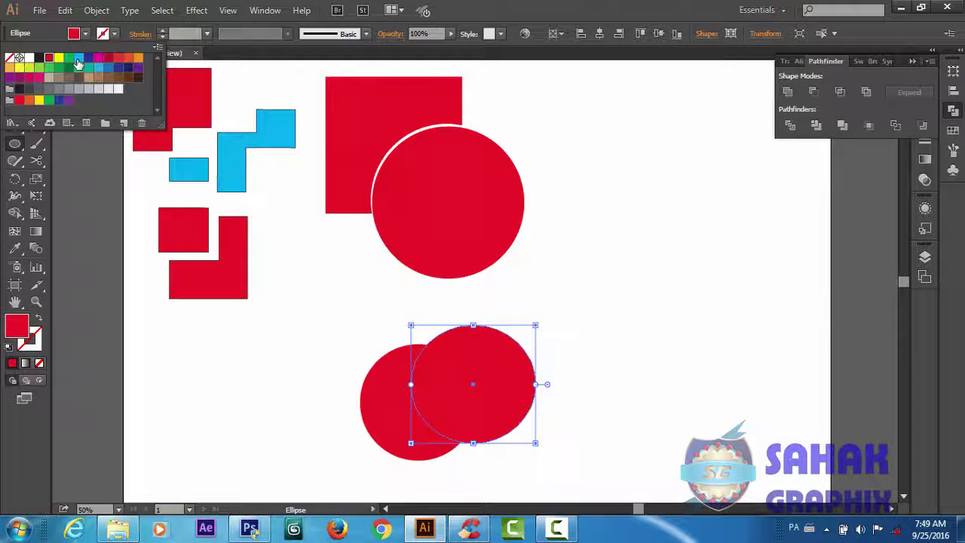
pyautogui.click(361, 310)
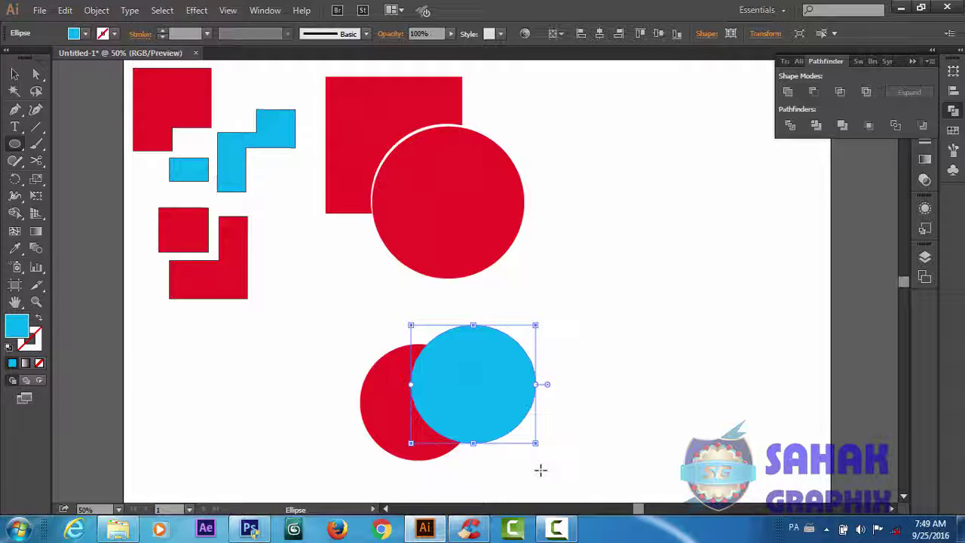
# - Merge the red and cyan circles with Pathfinder Merge and shift the result right
pyautogui.press('v')
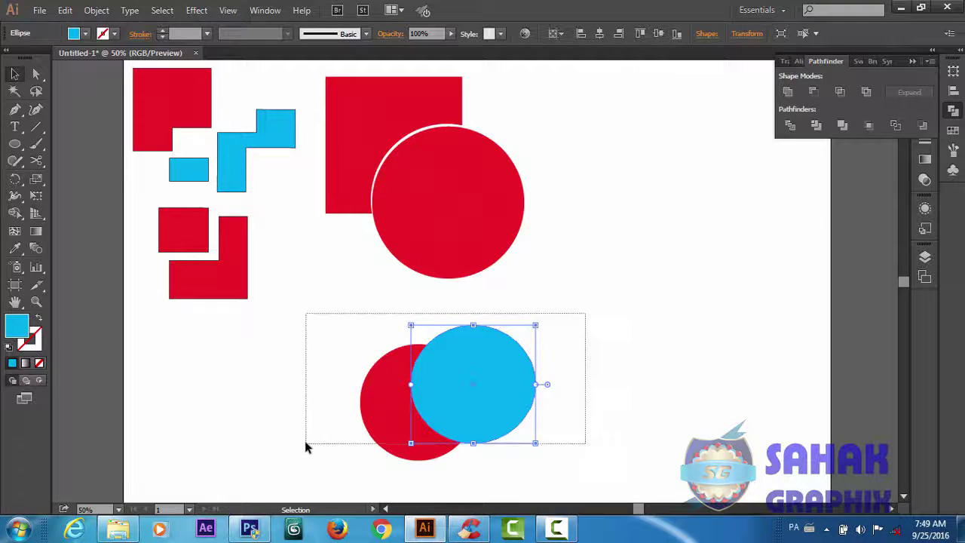
pyautogui.moveTo(585, 318); pyautogui.dragTo(307, 447)
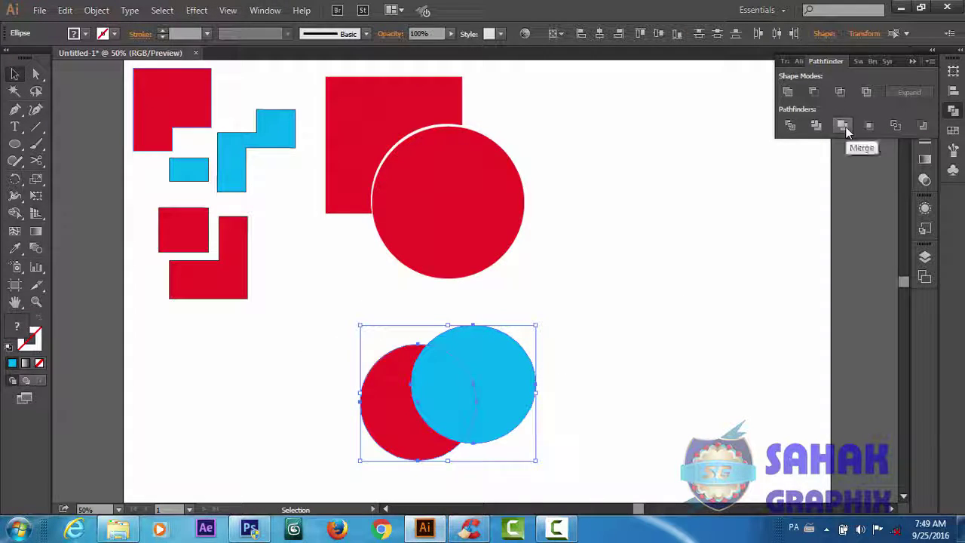
pyautogui.click(579, 389)
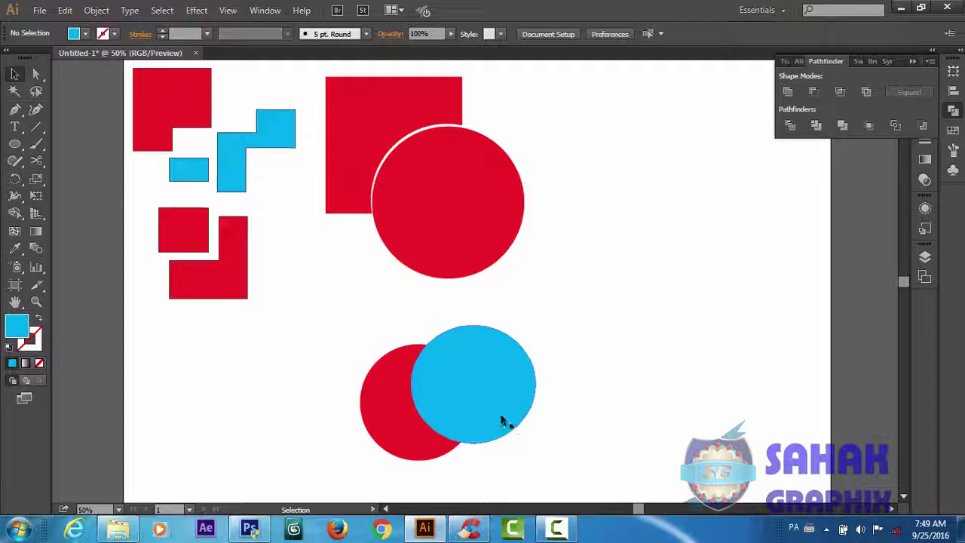
pyautogui.moveTo(499, 420); pyautogui.dragTo(543, 411)
# - Ungroup the merged pieces and re-overlap the cyan circle more deeply onto the red crescent
pyautogui.rightClick(545, 411)
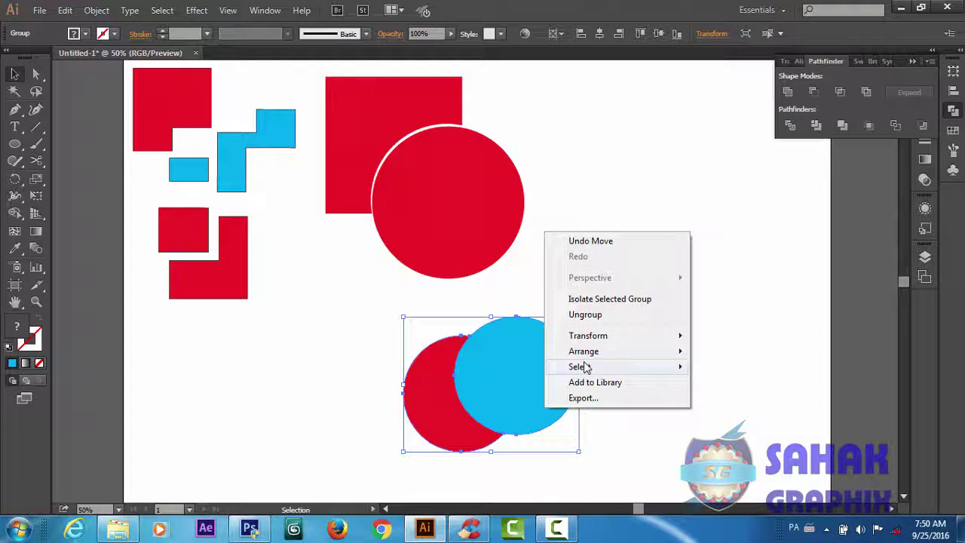
pyautogui.click(586, 316)
pyautogui.click(666, 383)
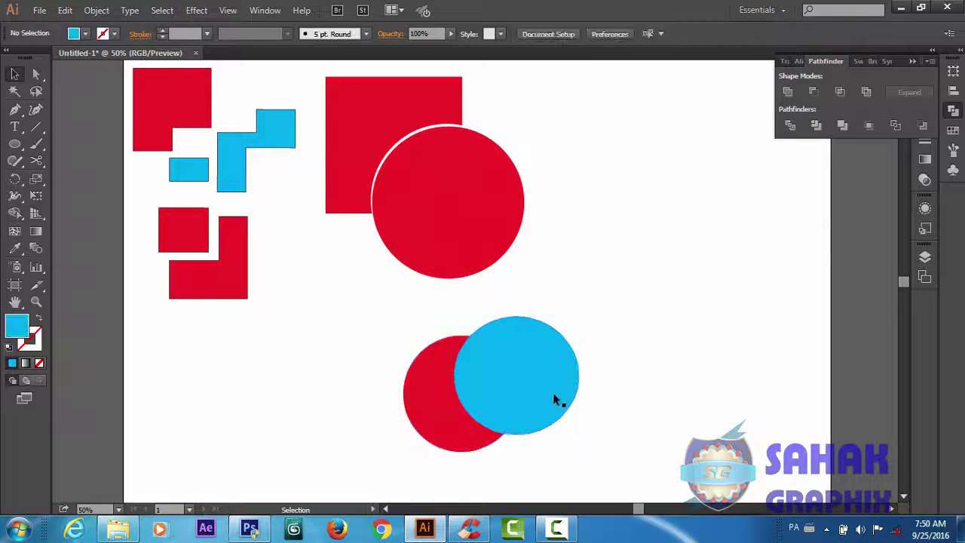
pyautogui.moveTo(555, 398); pyautogui.dragTo(606, 390)
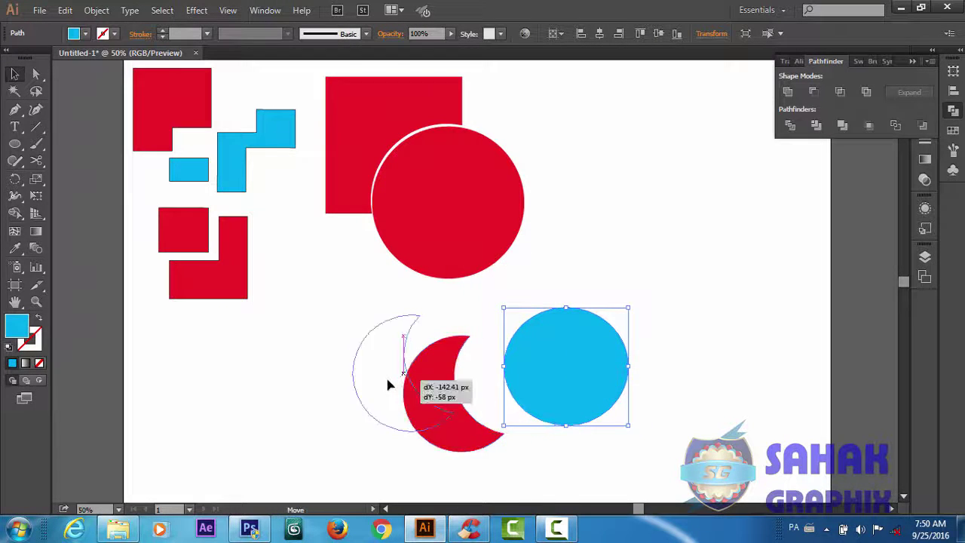
pyautogui.moveTo(445, 407); pyautogui.dragTo(386, 378)
pyautogui.moveTo(569, 380); pyautogui.dragTo(483, 374)
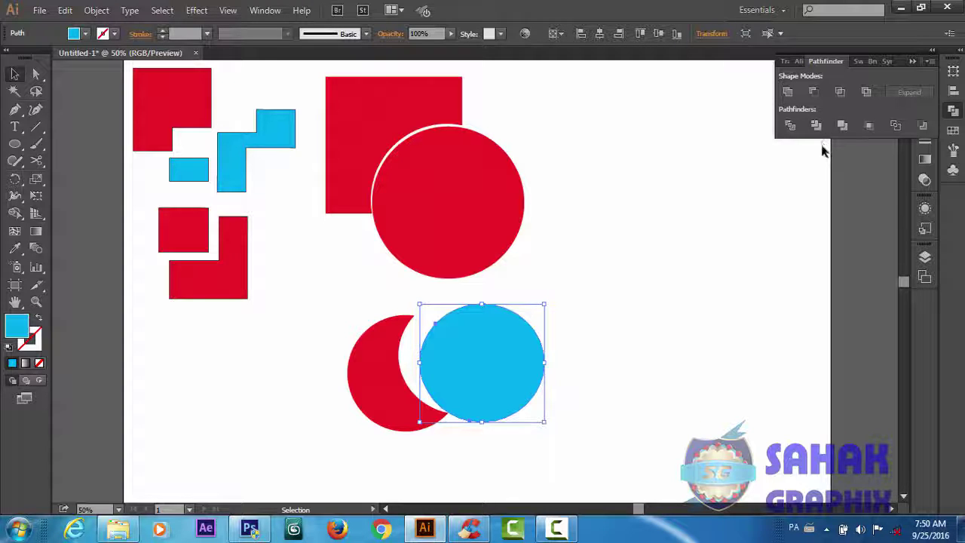
pyautogui.moveTo(504, 362); pyautogui.dragTo(483, 354)
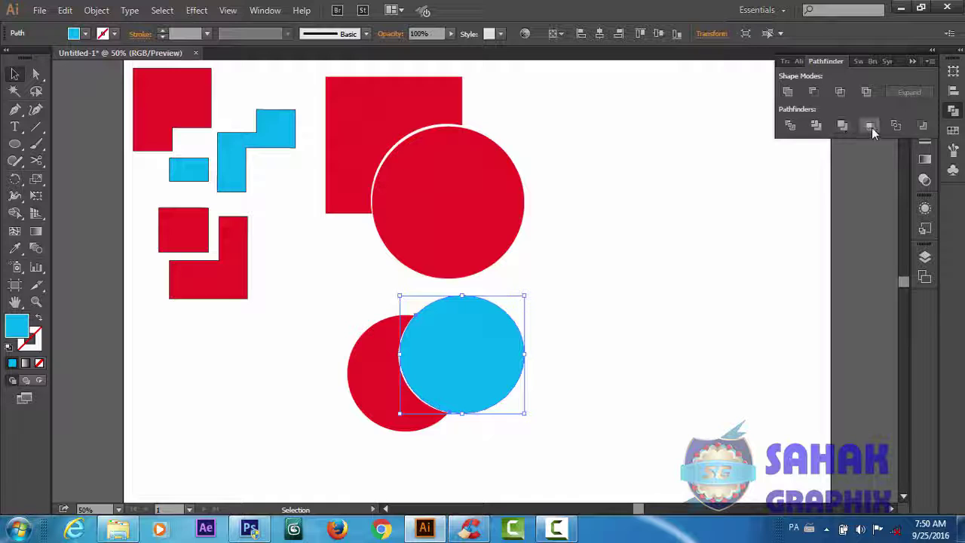
# - Draw a new ellipse on the right and move the cyan circle onto it
pyautogui.click(14, 143)
pyautogui.moveTo(626, 223)
pyautogui.mouseDown()
pyautogui.moveTo(775, 334)
pyautogui.moveTo(778, 361)
pyautogui.mouseUp()
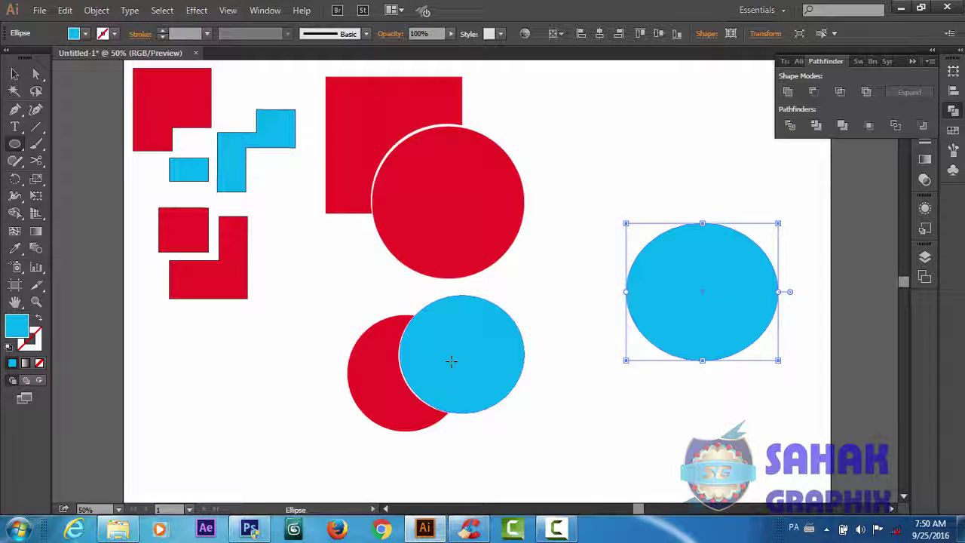
pyautogui.press('v')
pyautogui.moveTo(452, 369); pyautogui.dragTo(681, 229)
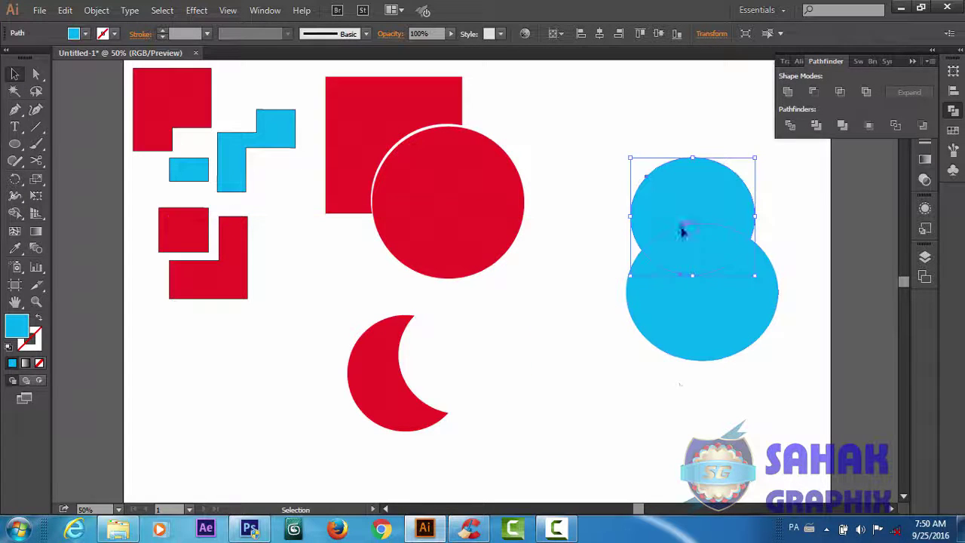
# - Crop the two cyan circles into a lens shape and move it up toward the page top
pyautogui.moveTo(768, 206); pyautogui.dragTo(630, 345)
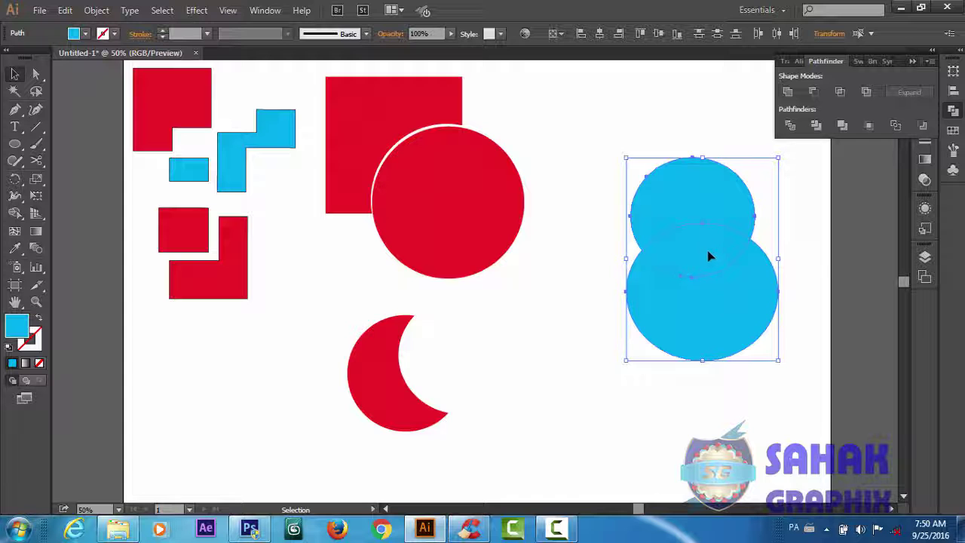
pyautogui.click(870, 126)
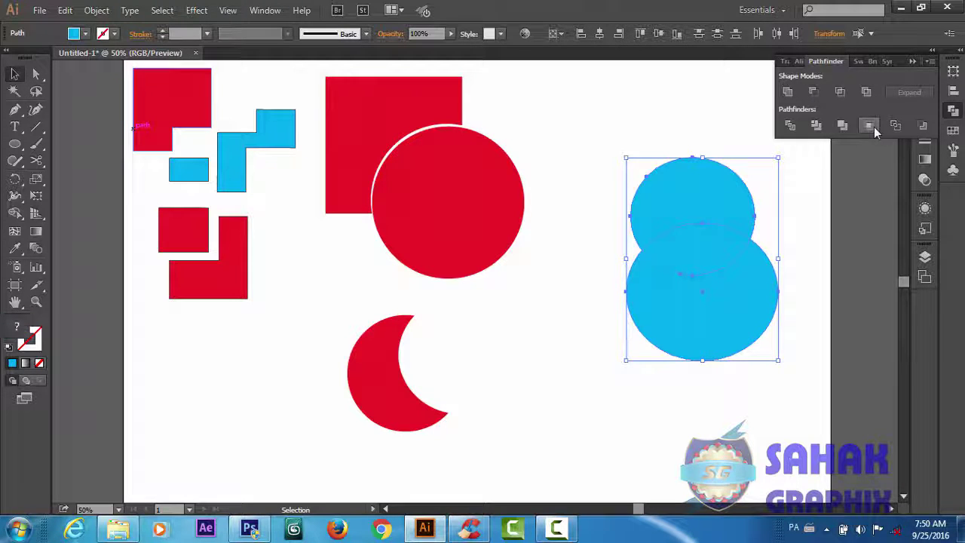
pyautogui.click(579, 346)
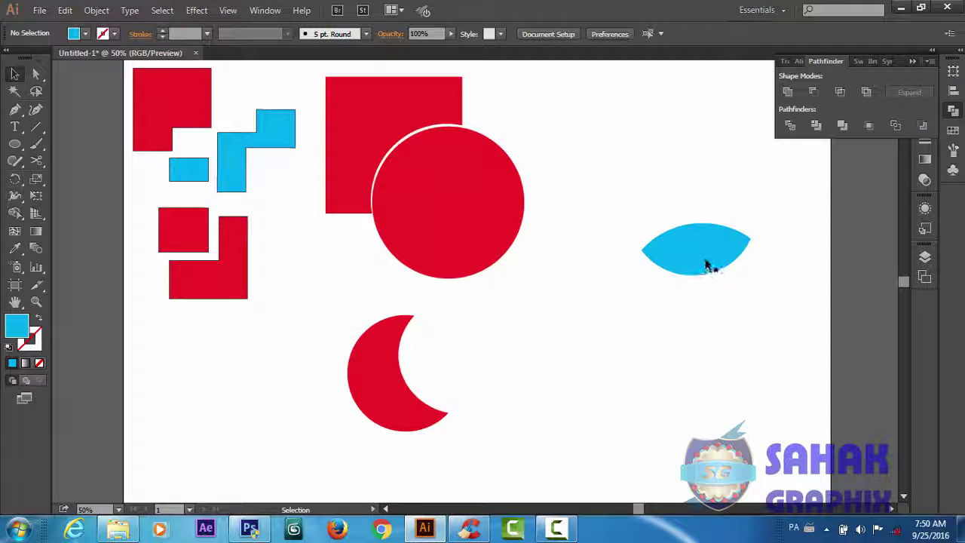
pyautogui.moveTo(708, 264); pyautogui.dragTo(605, 153)
pyautogui.click(688, 300)
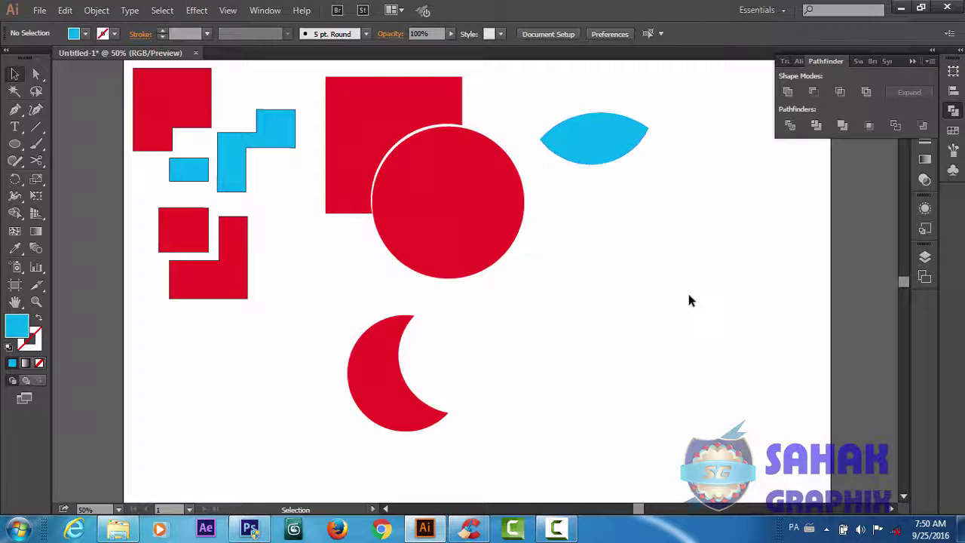
pyautogui.click(923, 126)
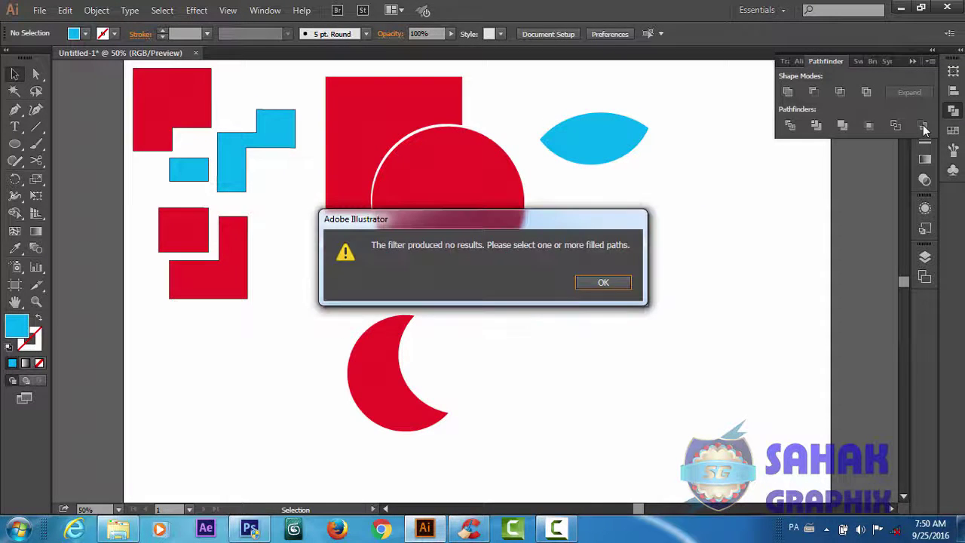
pyautogui.click(604, 282)
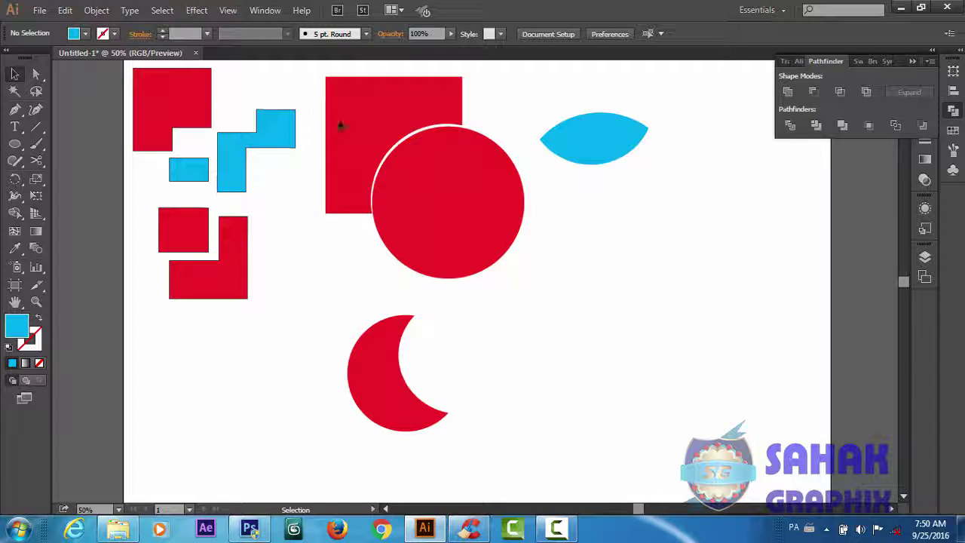
pyautogui.moveTo(317, 103); pyautogui.dragTo(459, 200)
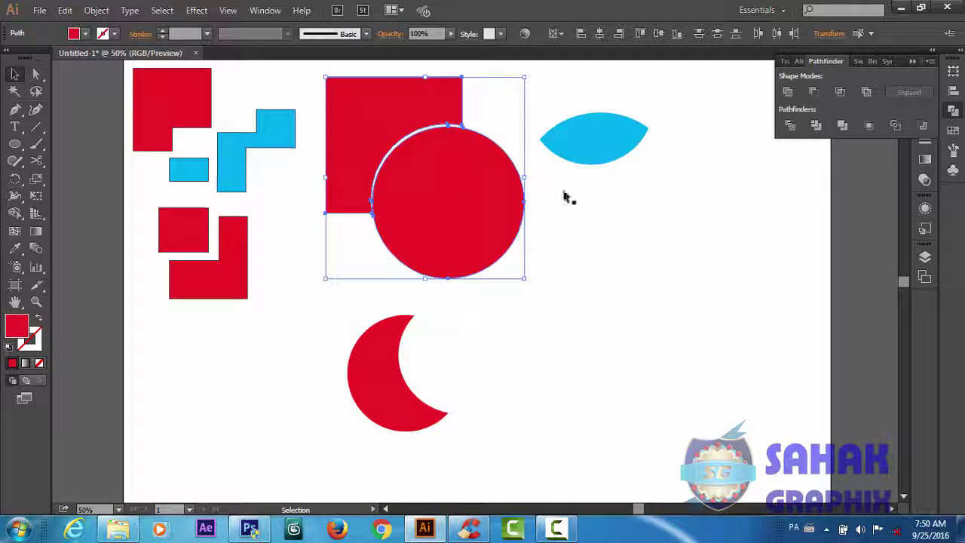
pyautogui.click(921, 126)
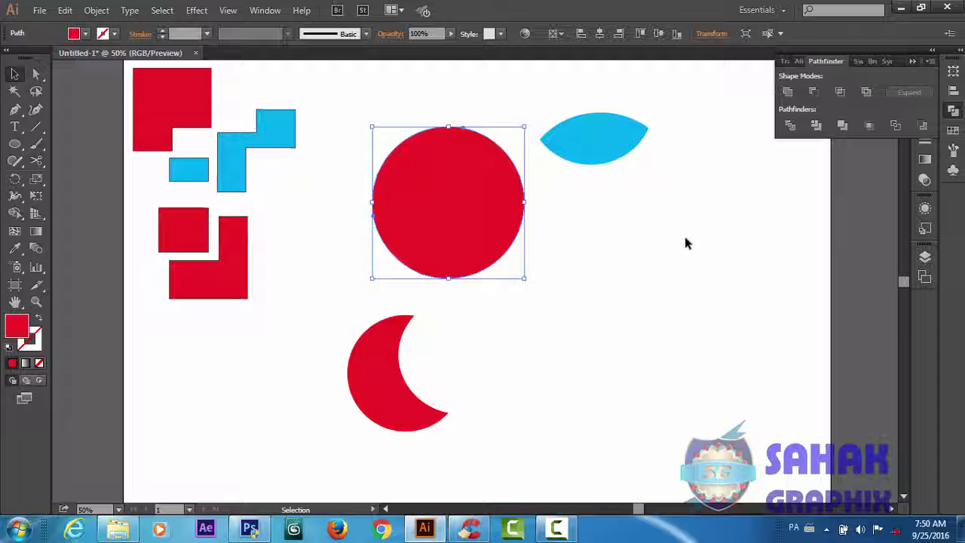
pyautogui.hotkey('ctrl', 'z')
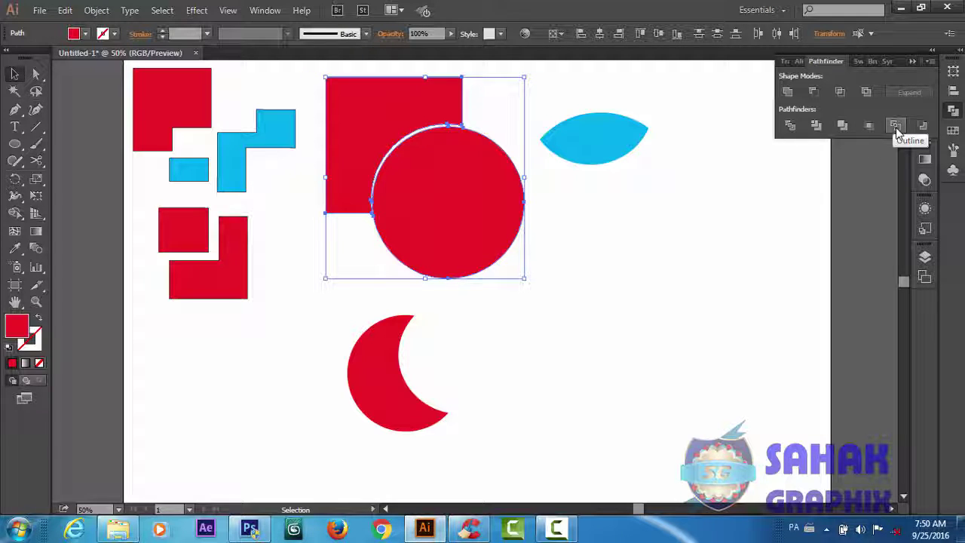
pyautogui.click(896, 126)
pyautogui.click(560, 276)
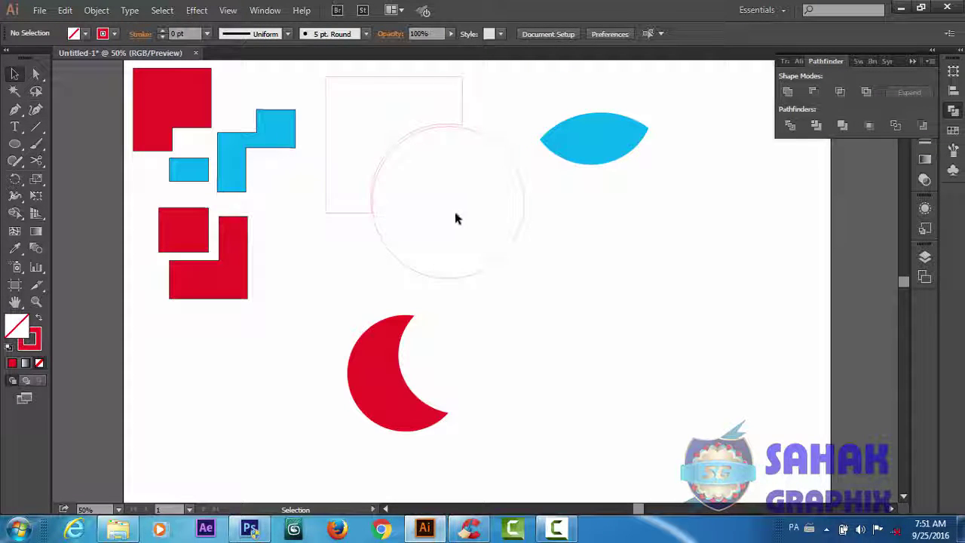
pyautogui.hotkey('ctrl', 'z')
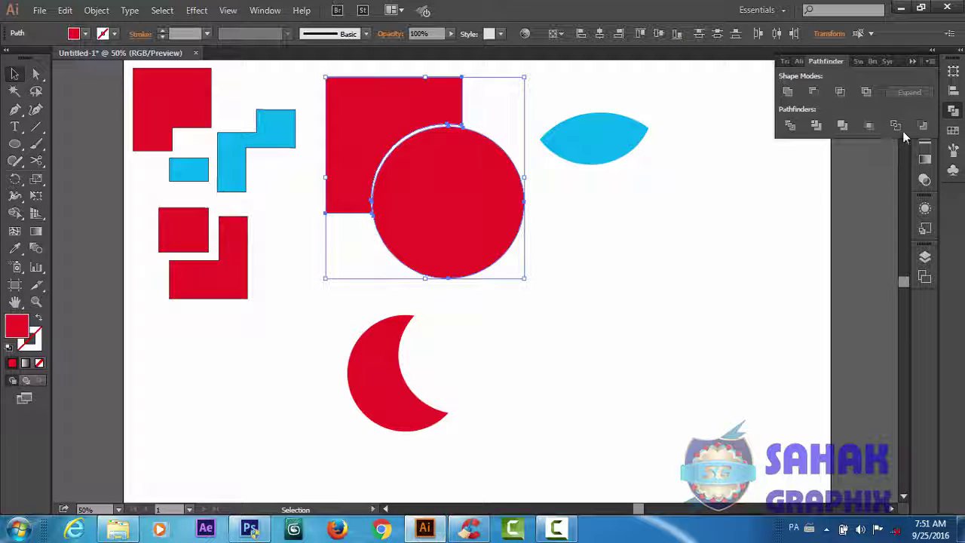
# - Undo the recent Pathfinder edits with Ctrl+Z and switch to the recorder
pyautogui.hotkey('ctrl', 'z')
pyautogui.hotkey('ctrl', 'z')
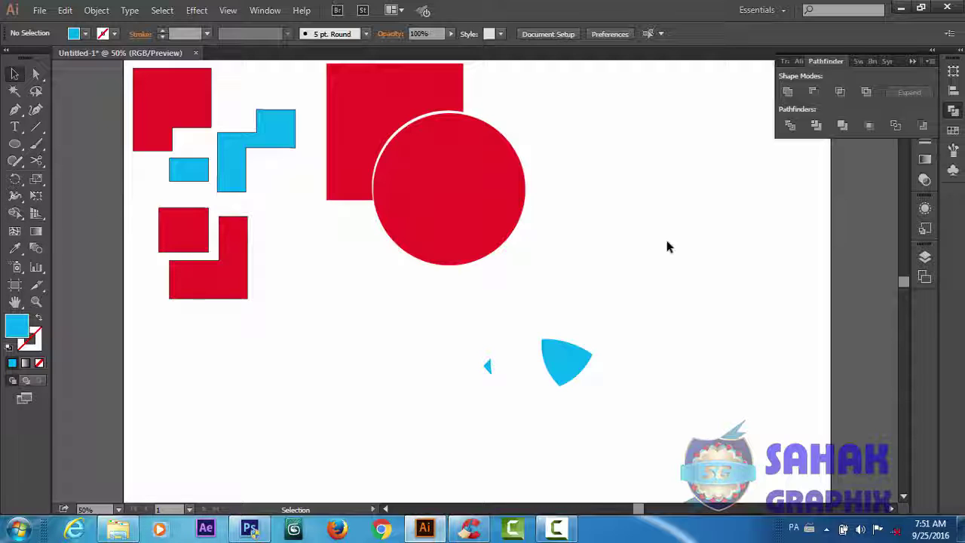
pyautogui.click(558, 529)
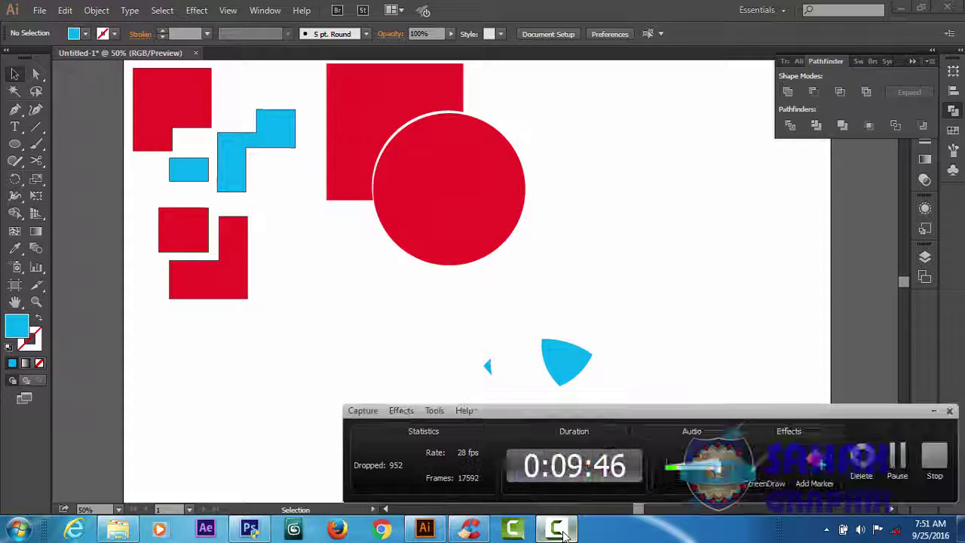